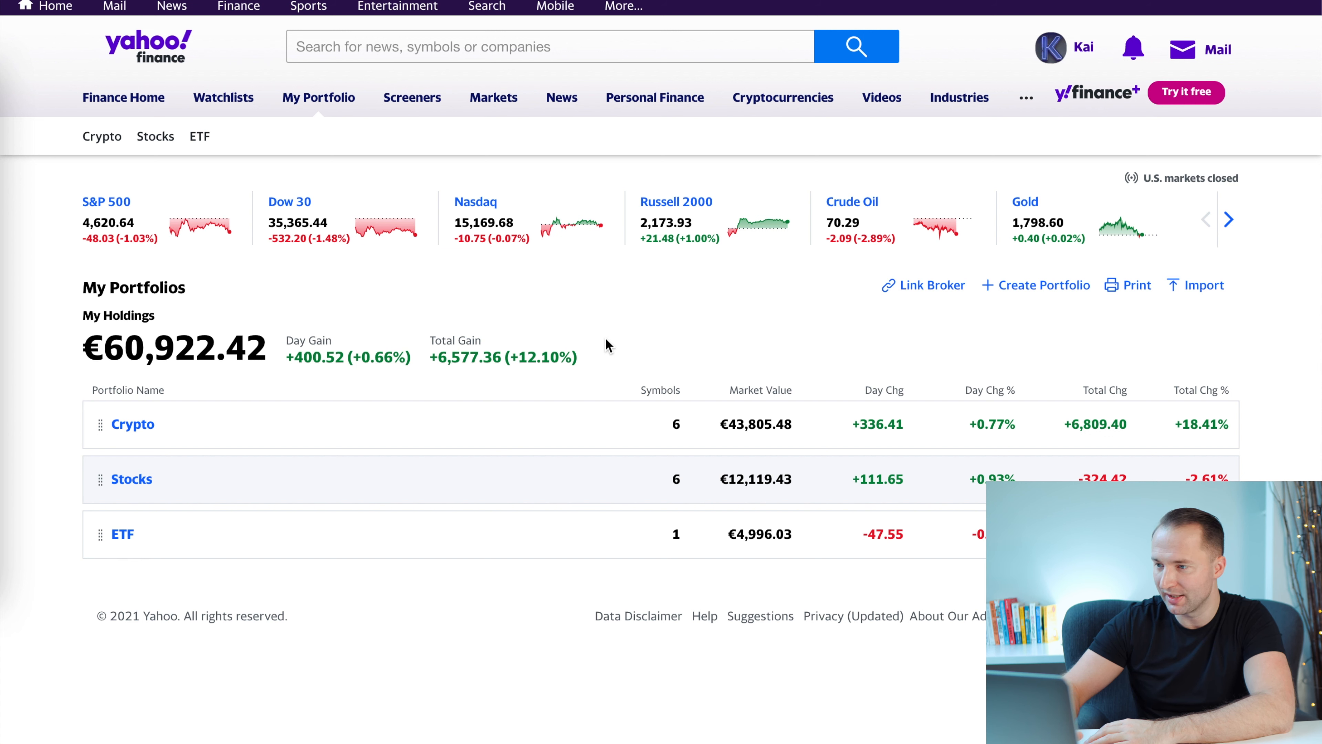
Create a new portfolio named Revolut with US Dollar (USD) as its currency.
left_click(1016, 286)
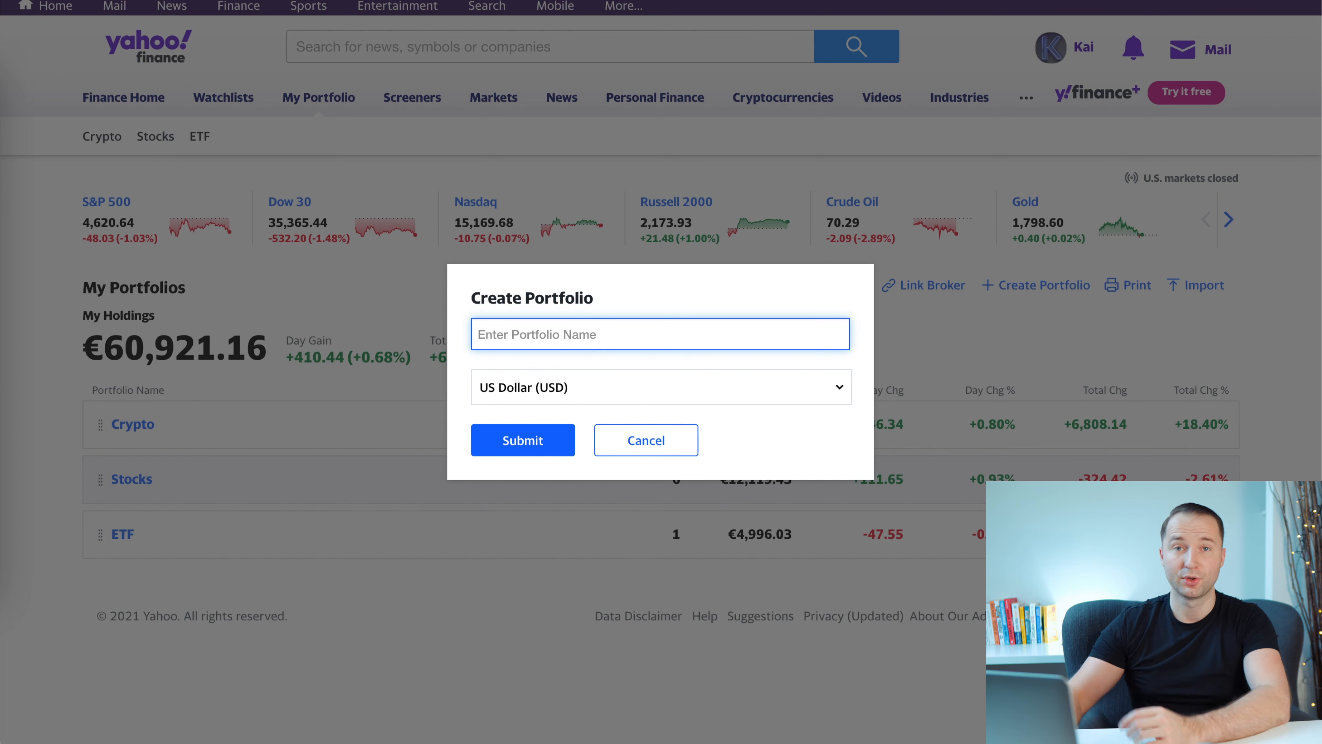
type("Revolut")
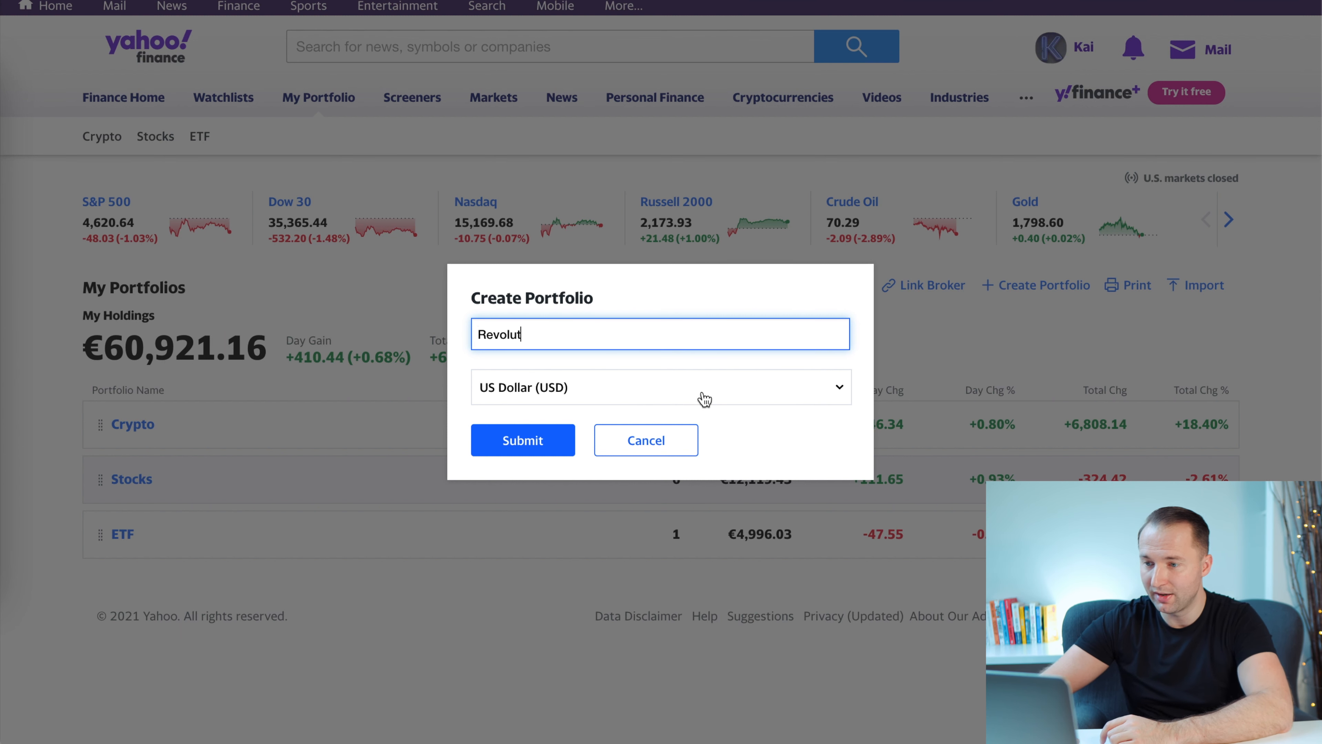
left_click(564, 447)
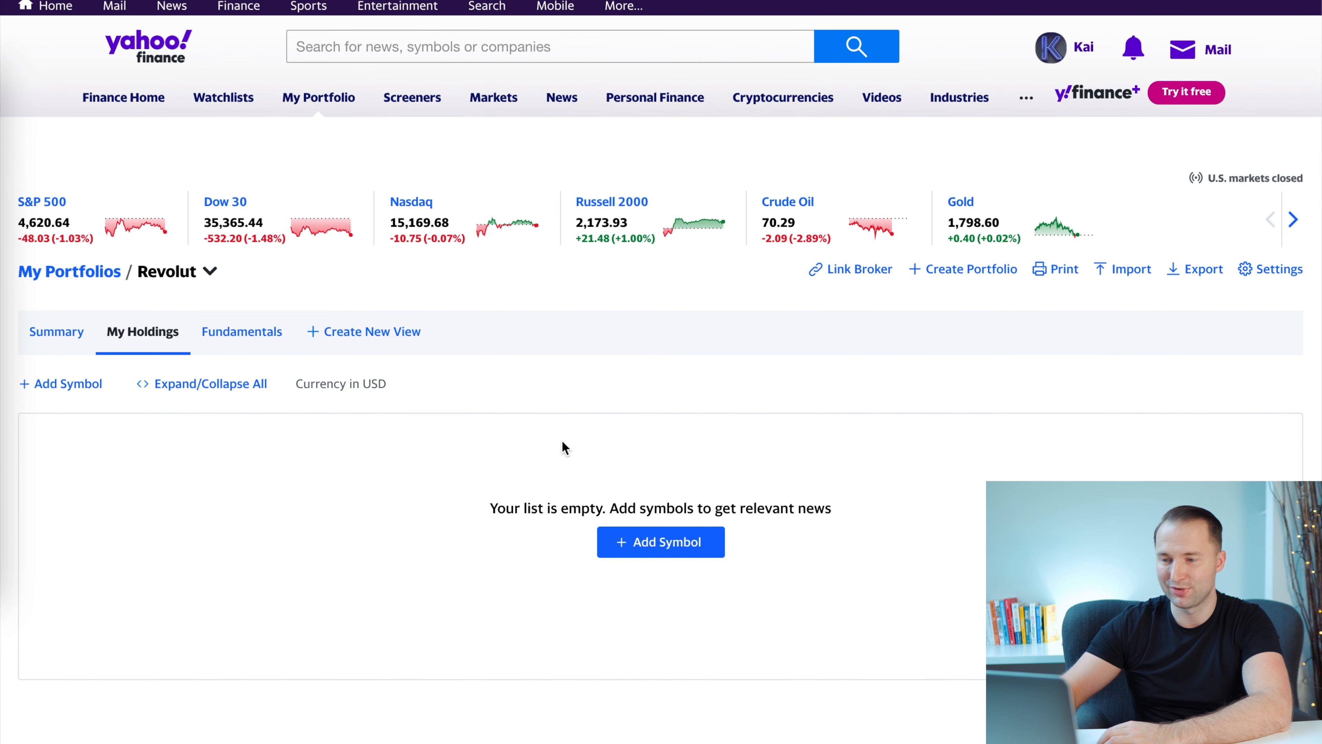
Add the Apple Inc. symbol AAPL to the empty Revolut portfolio.
left_click(641, 548)
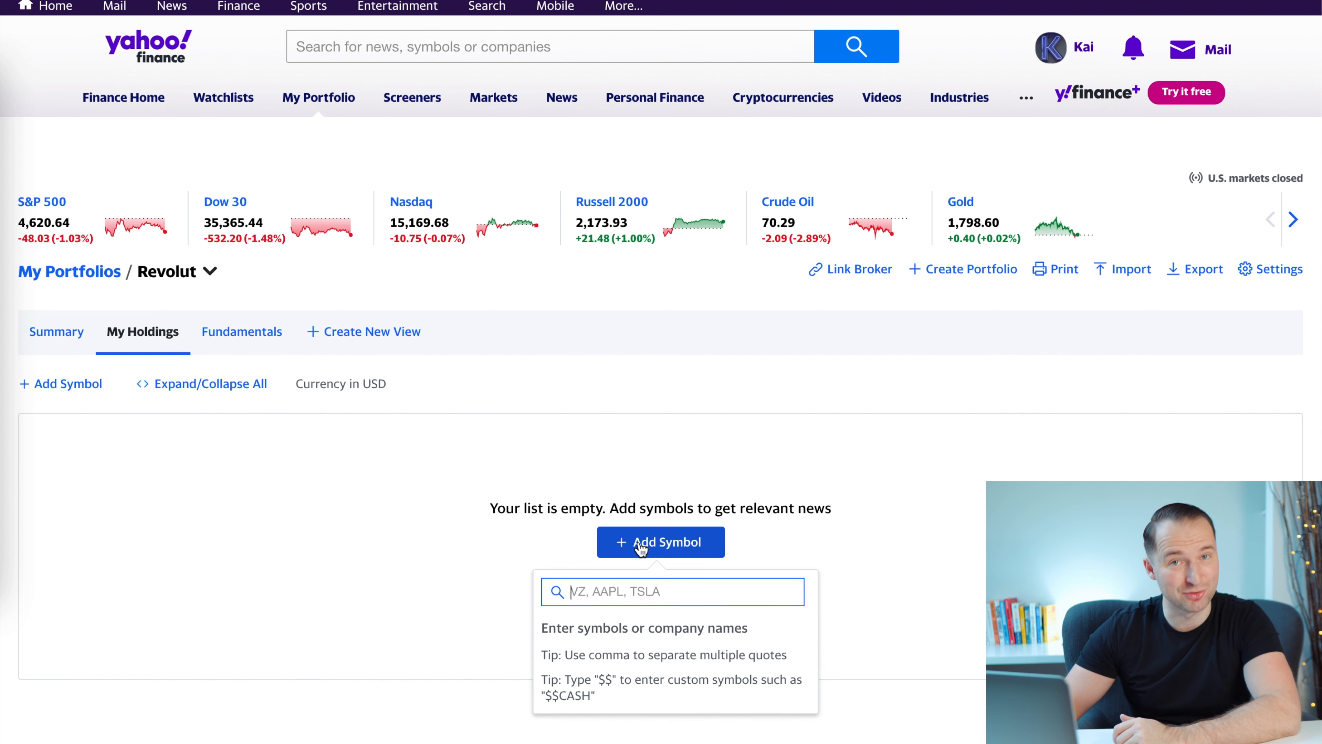
type("appl")
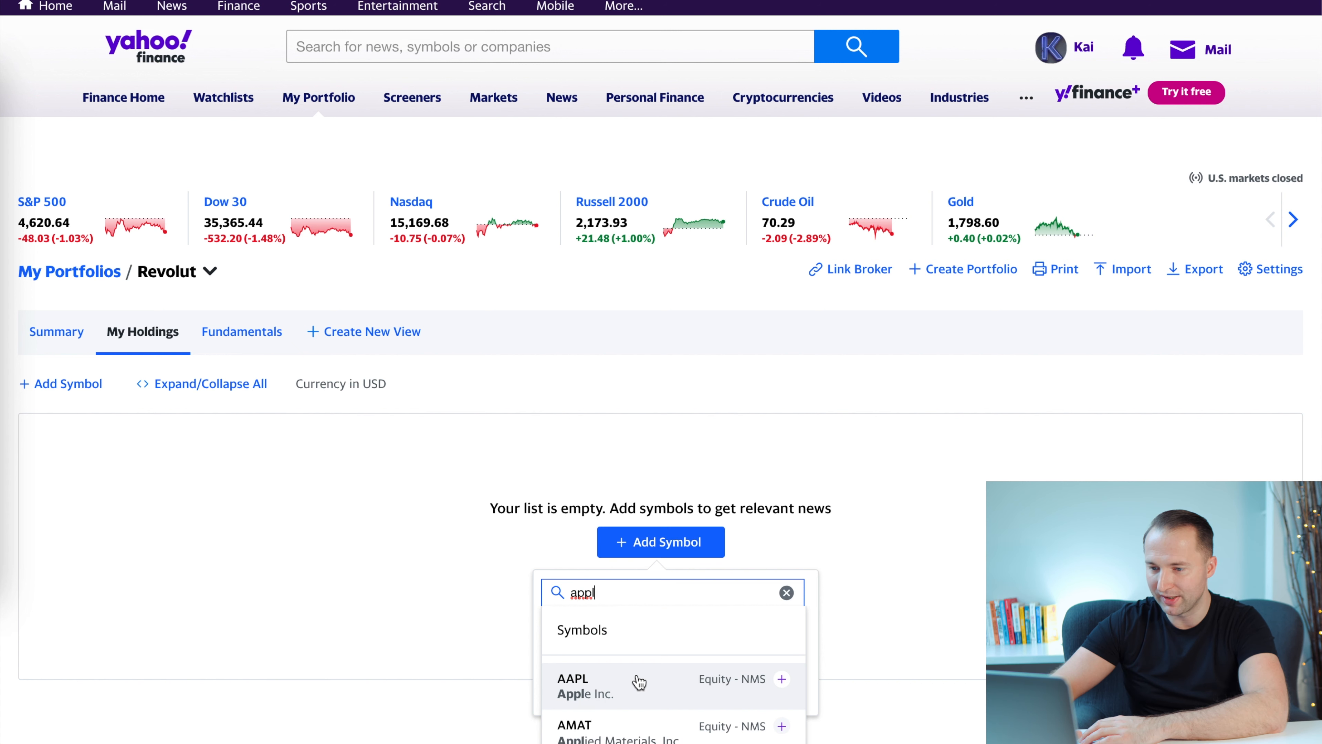
left_click(639, 681)
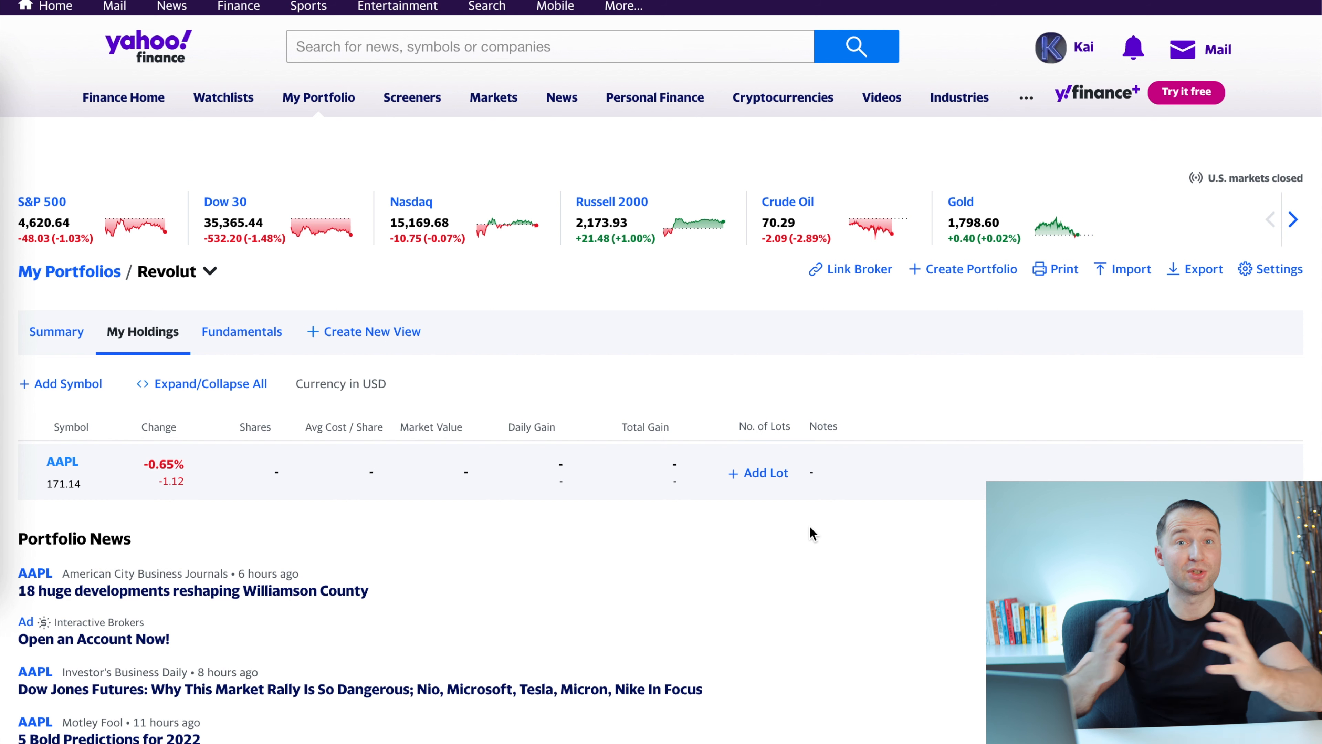
Add a lot to the AAPL holding with trade date 14/12/2021 and 1 share.
left_click(760, 474)
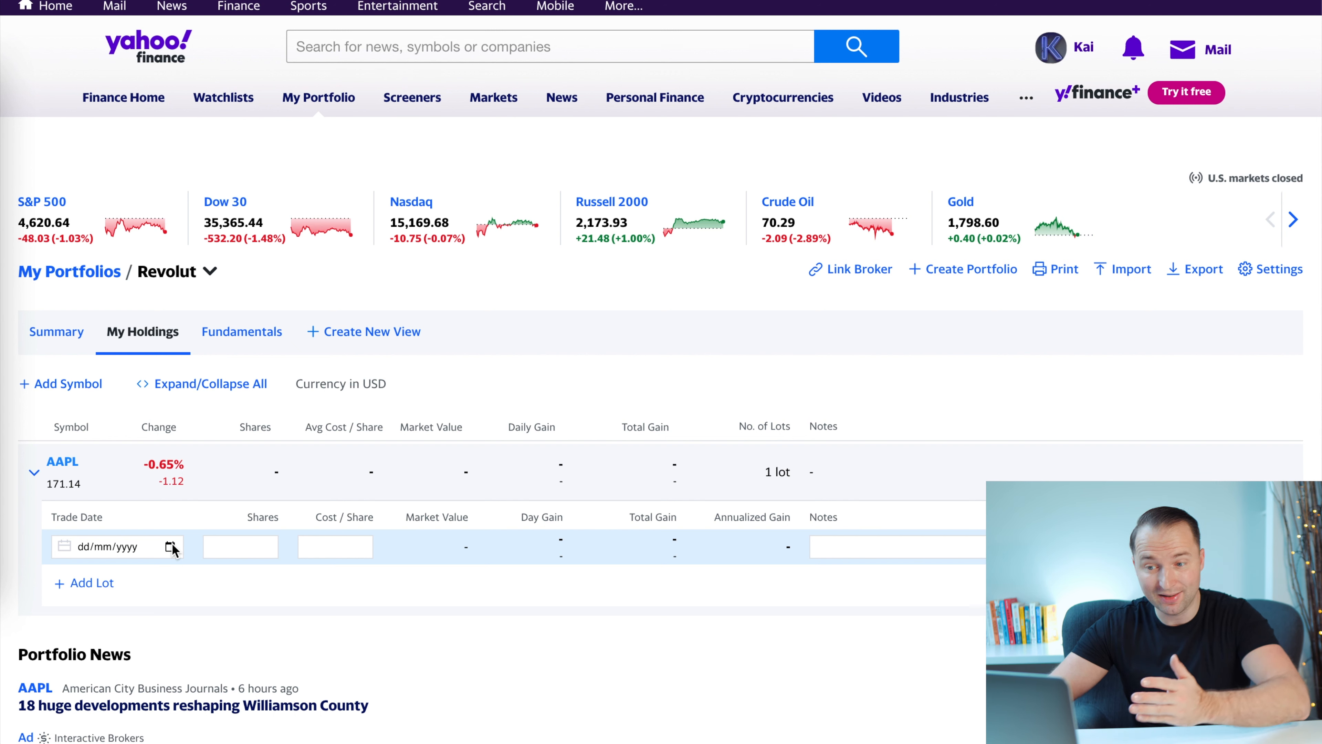
left_click(170, 547)
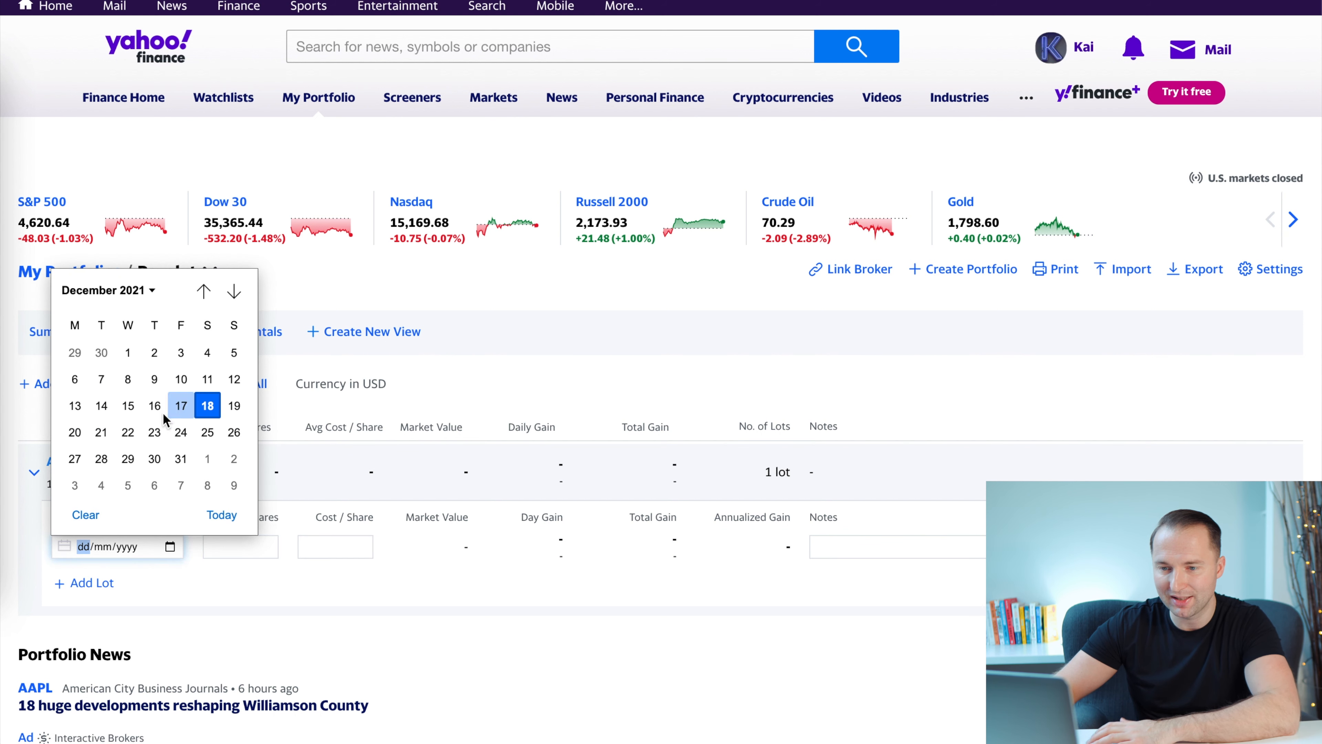
left_click(106, 411)
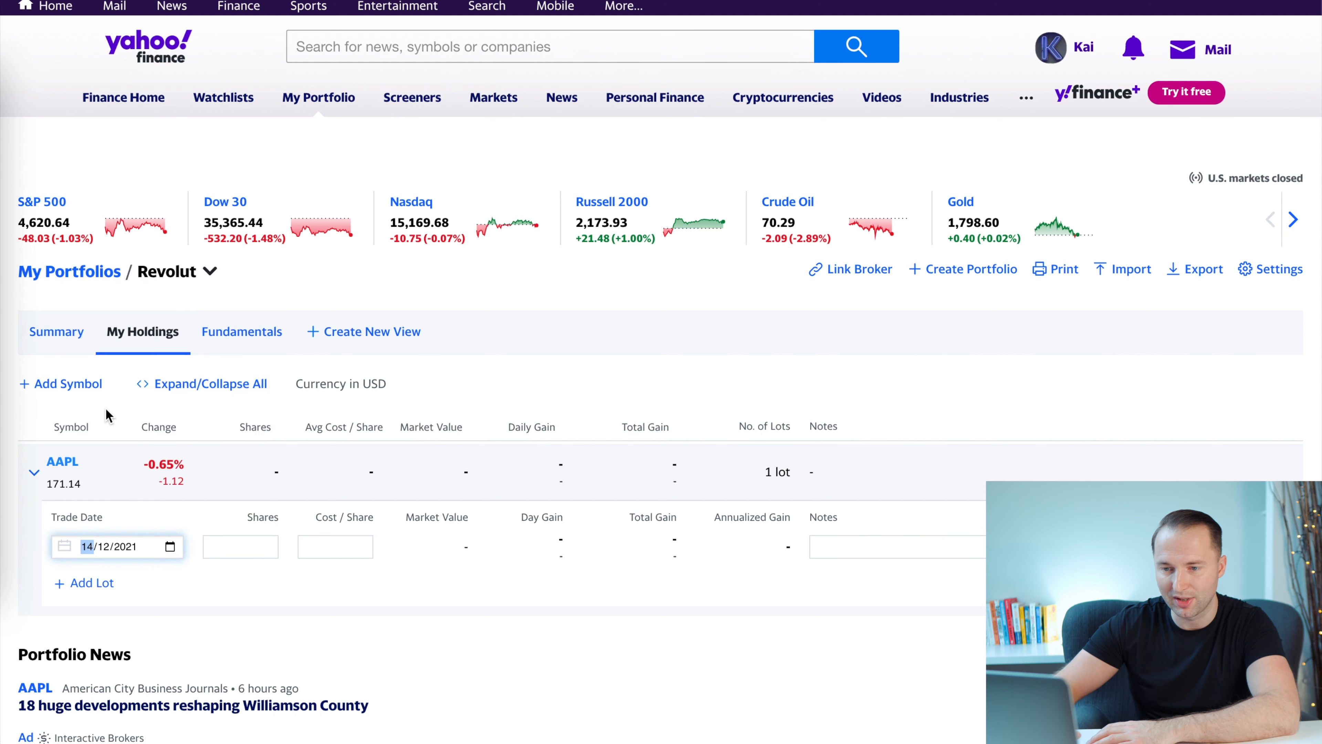
left_click(228, 547)
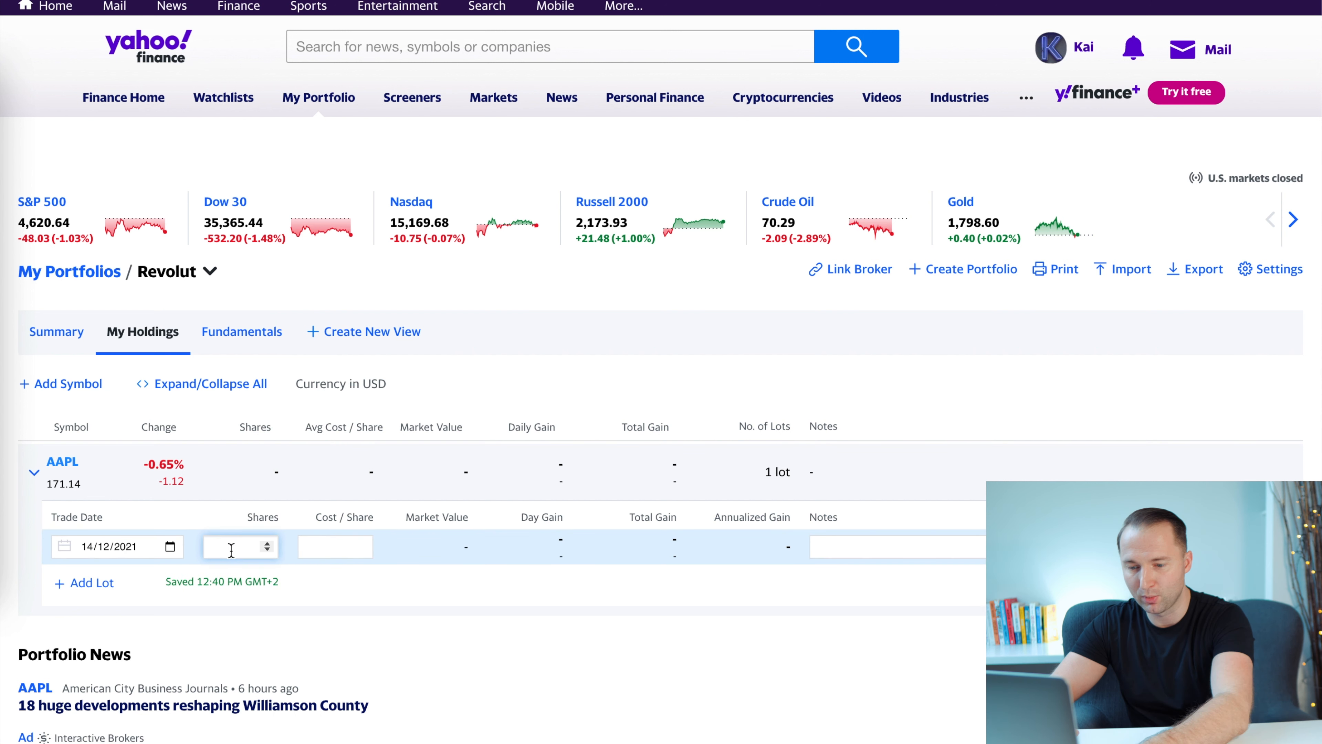
type("1")
Set the AAPL lot's cost per share to 168 and enter the note "Revolut".
left_click(342, 545)
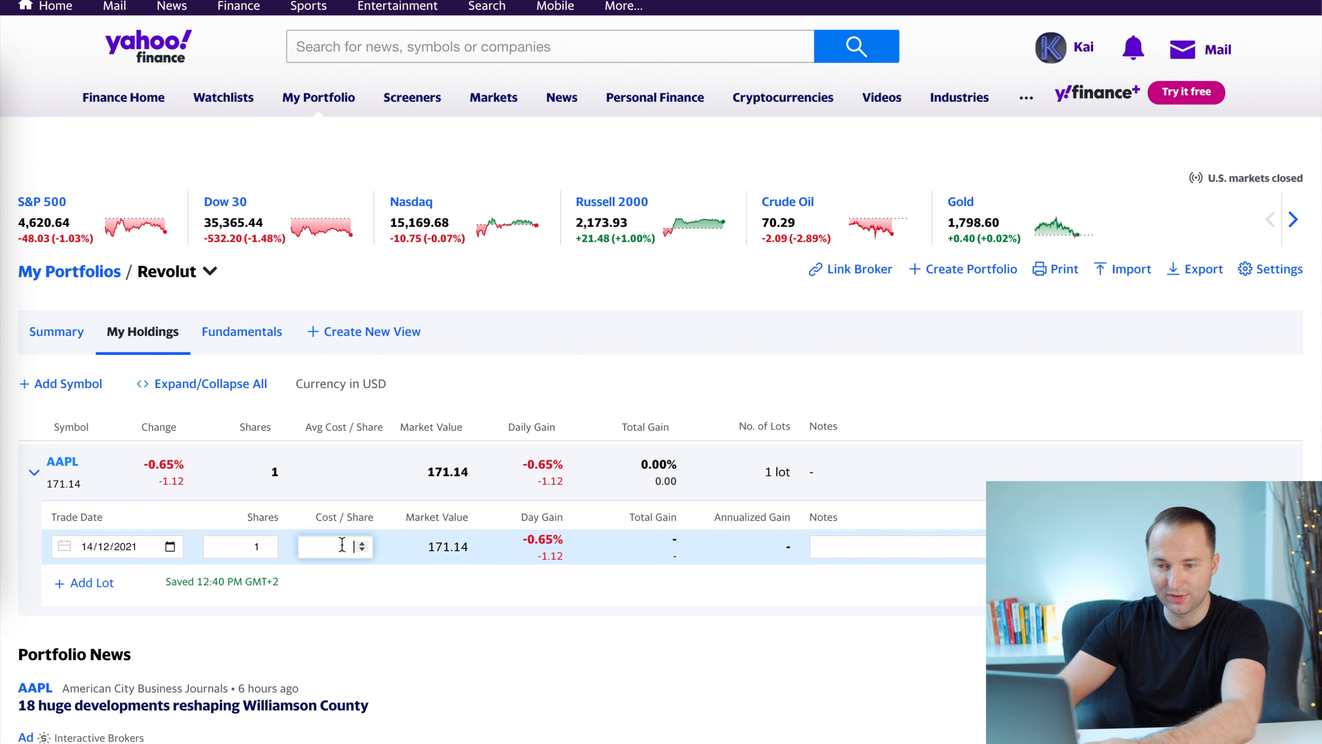
type("1")
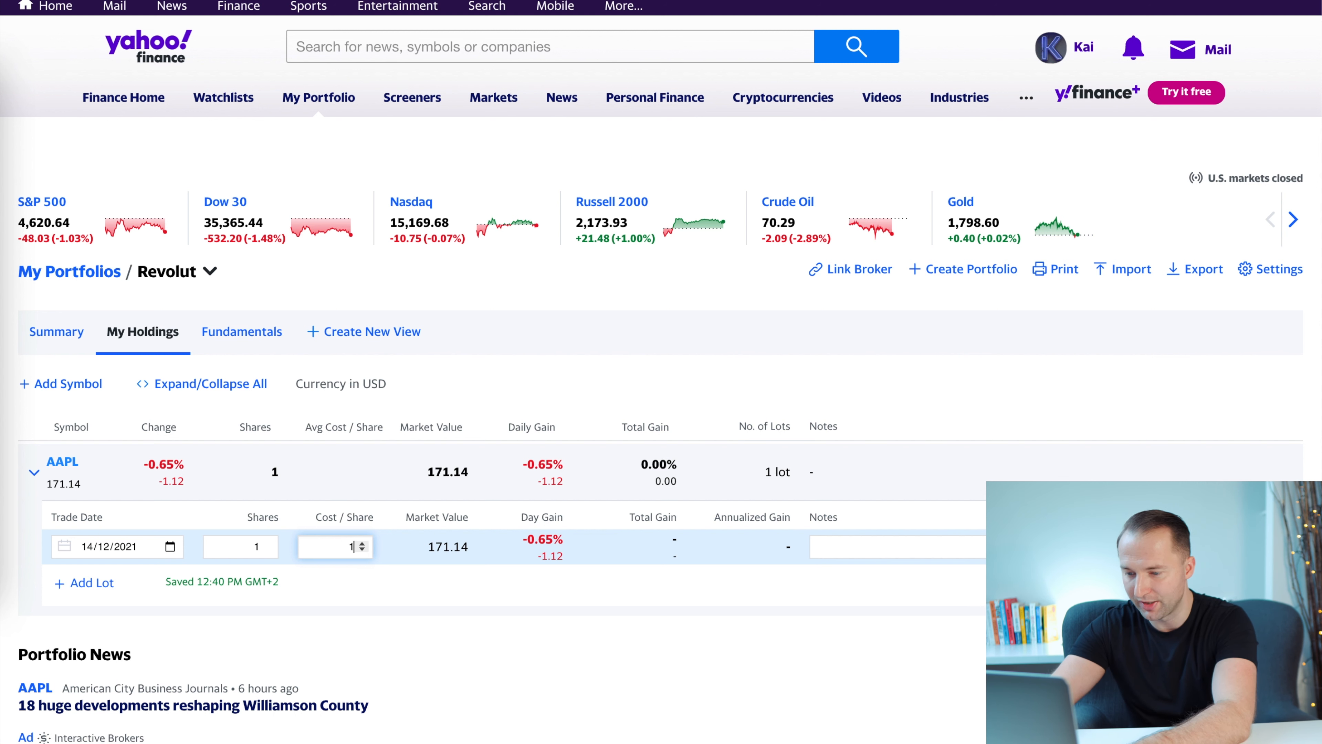
type("6")
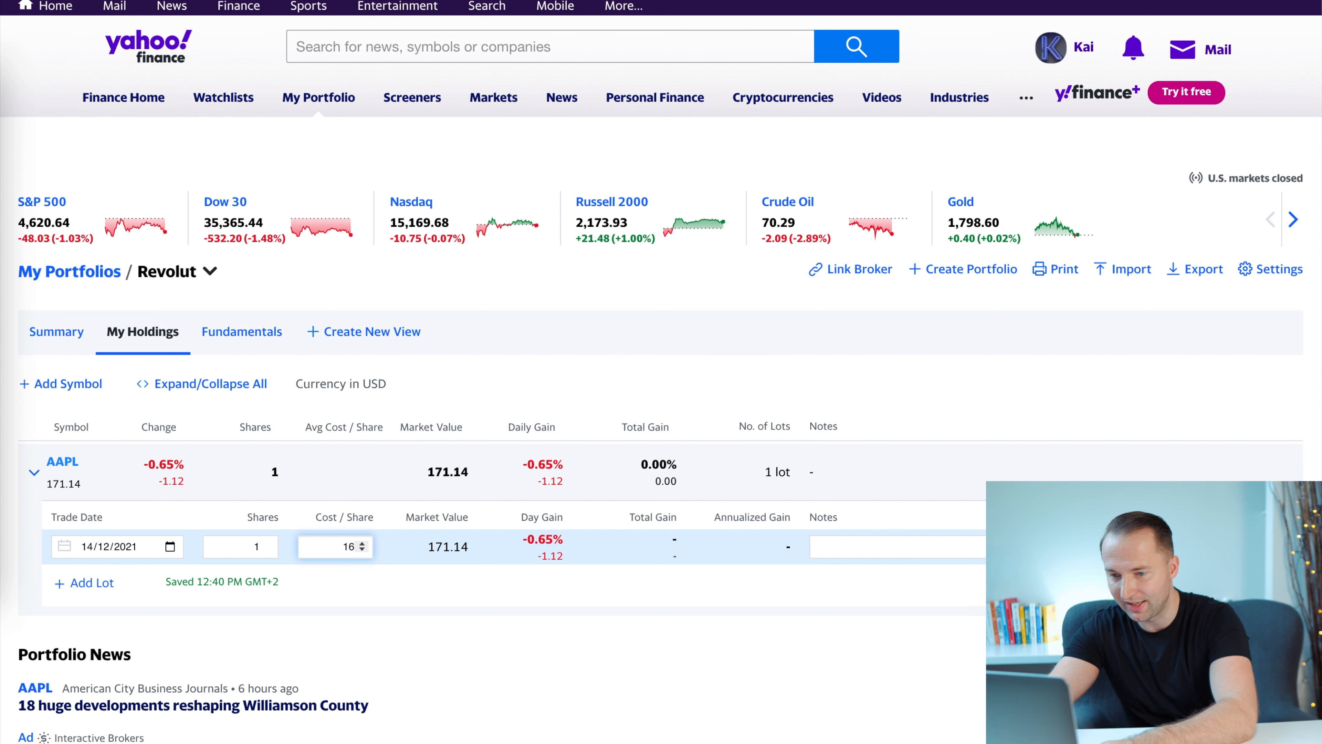
type("8")
key("Tab")
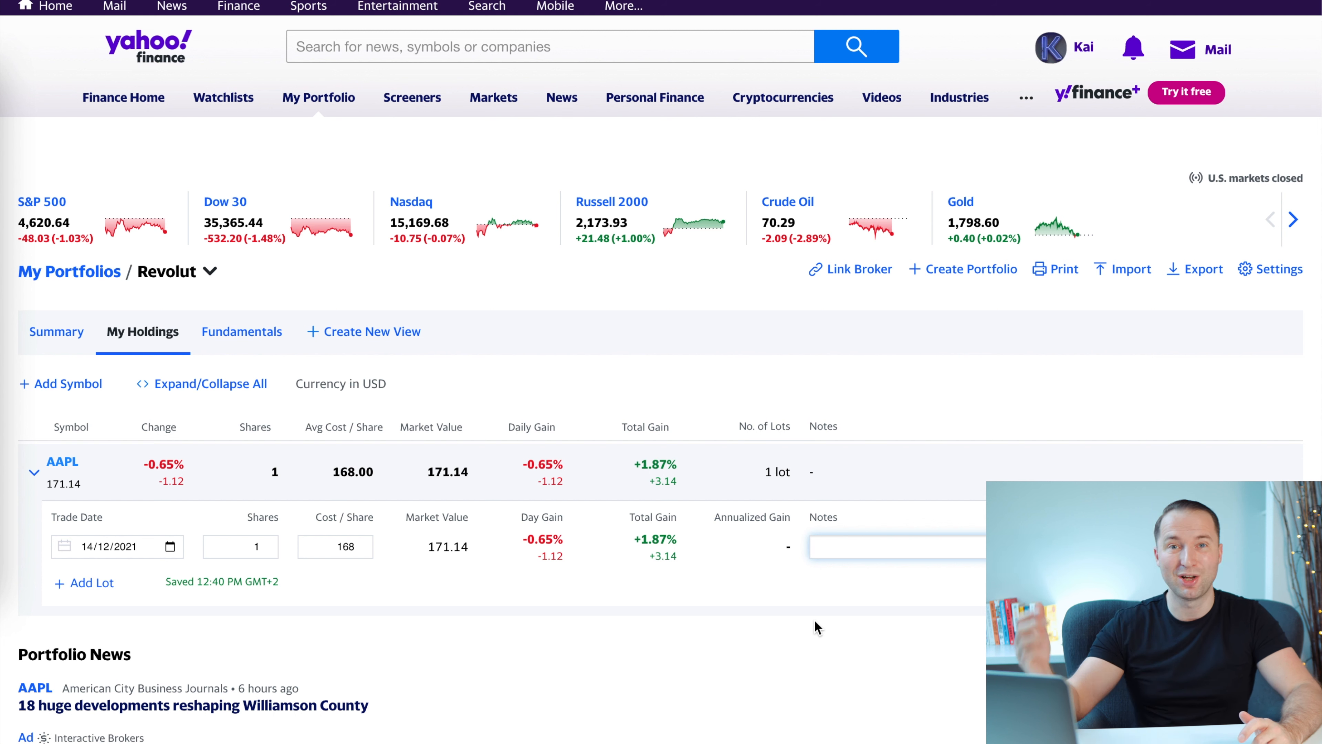
type("Revolut")
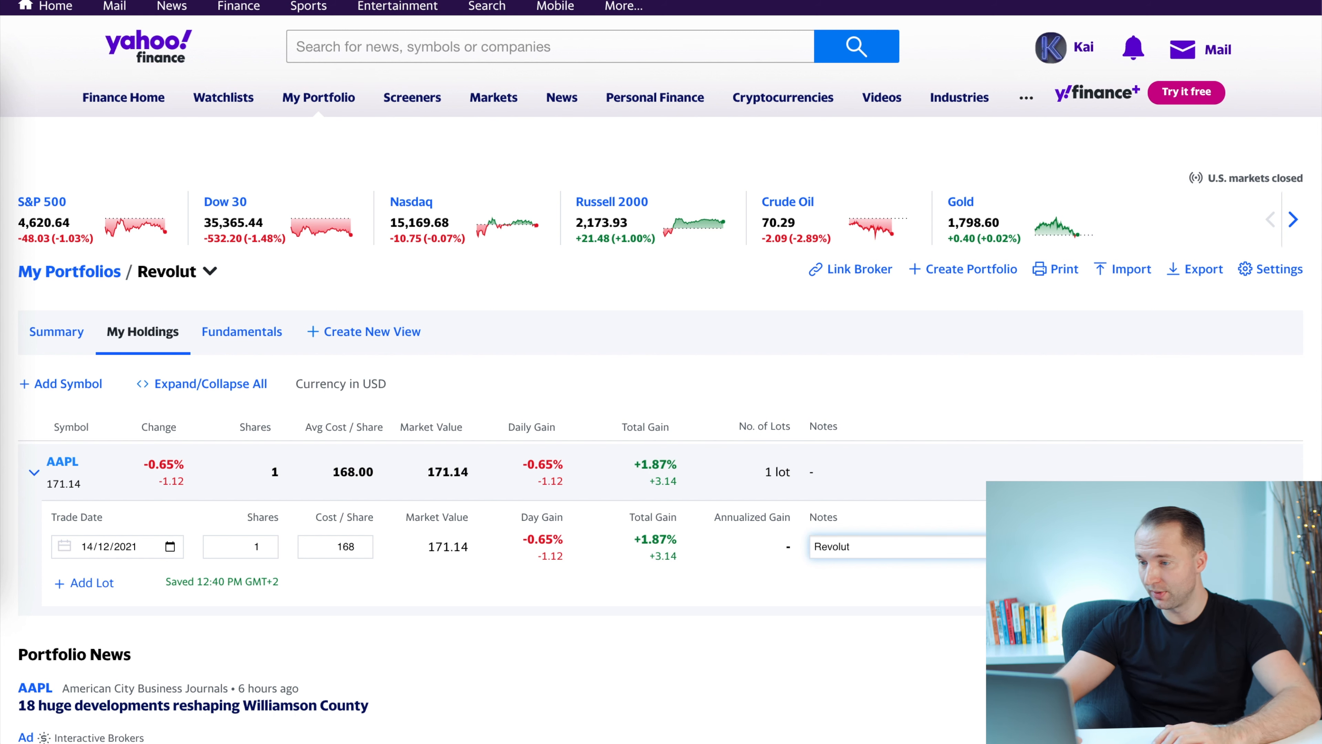
left_click(926, 601)
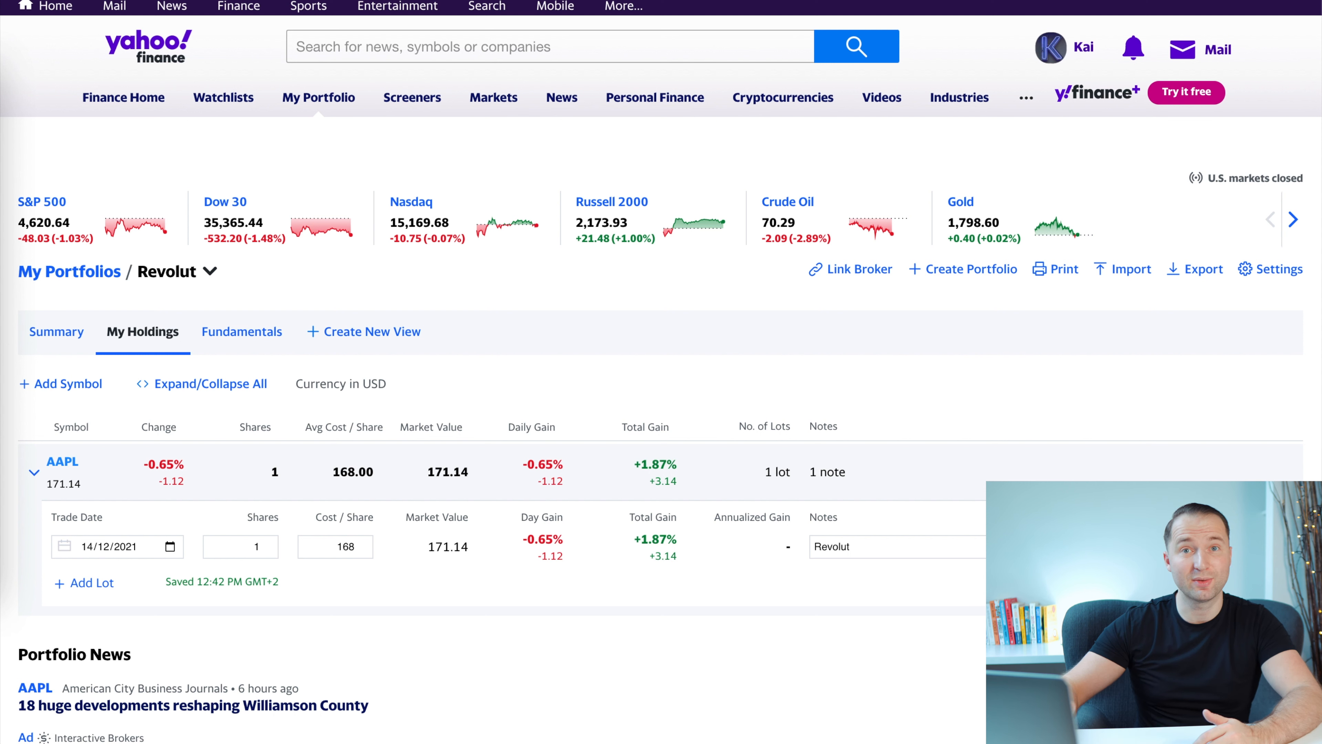
Add a second AAPL lot with trade date 14/07/2021.
left_click(99, 584)
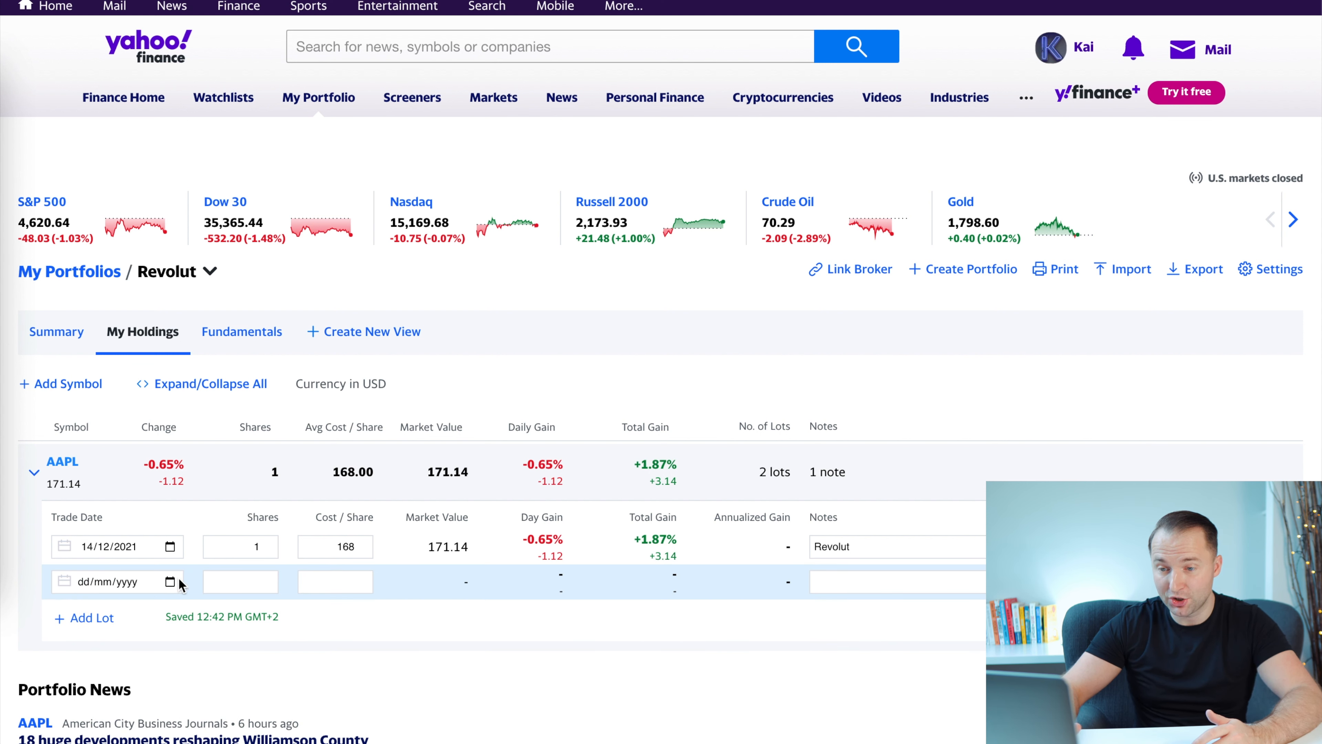
left_click(179, 581)
left_click(205, 328)
left_click(204, 328)
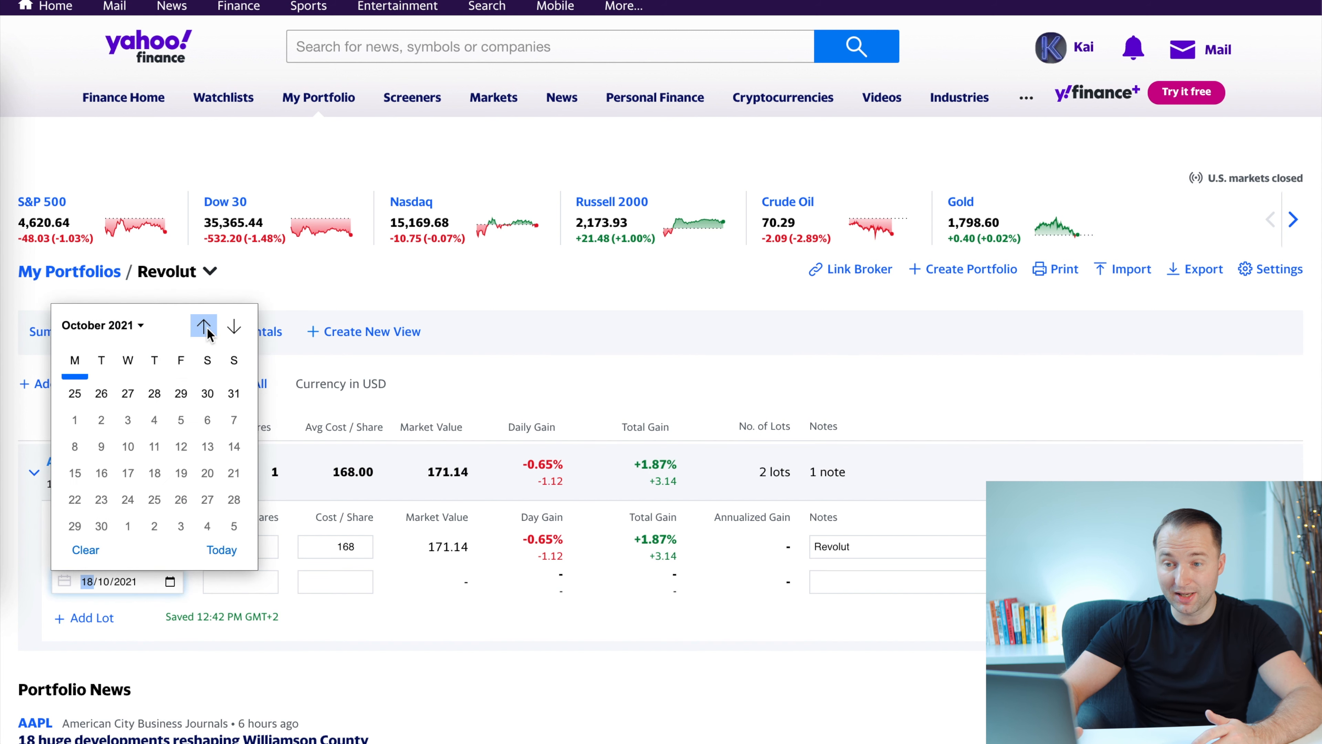
left_click(206, 329)
left_click(205, 330)
left_click(206, 332)
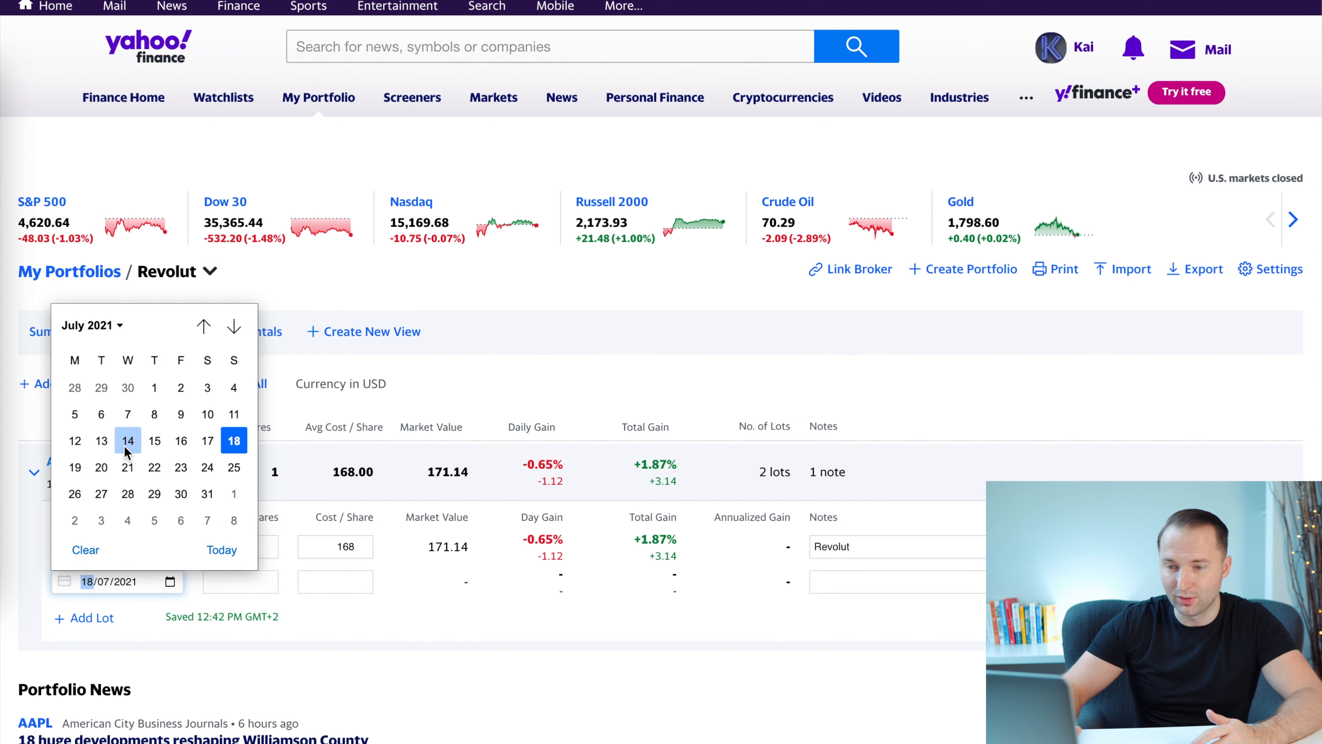
left_click(128, 449)
Enter 2 shares at a cost of 161 per share for the second AAPL lot.
left_click(239, 579)
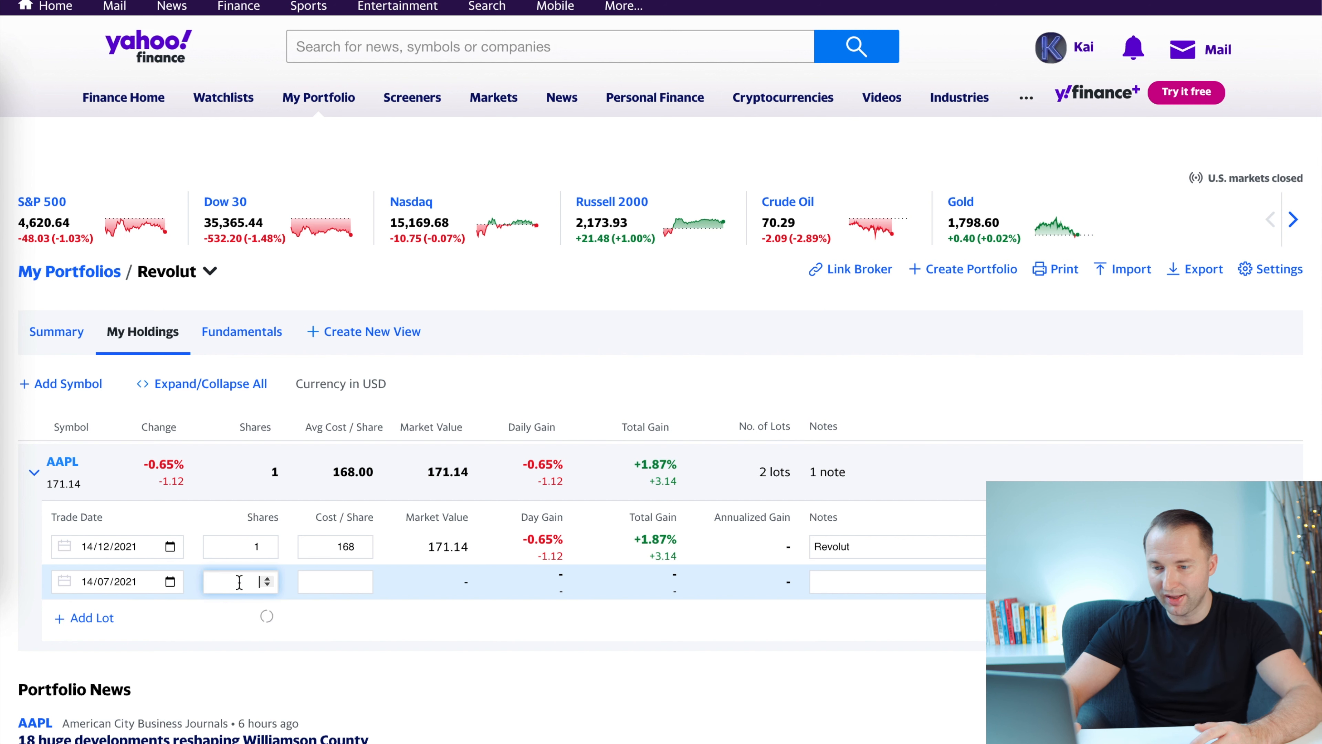
type("2")
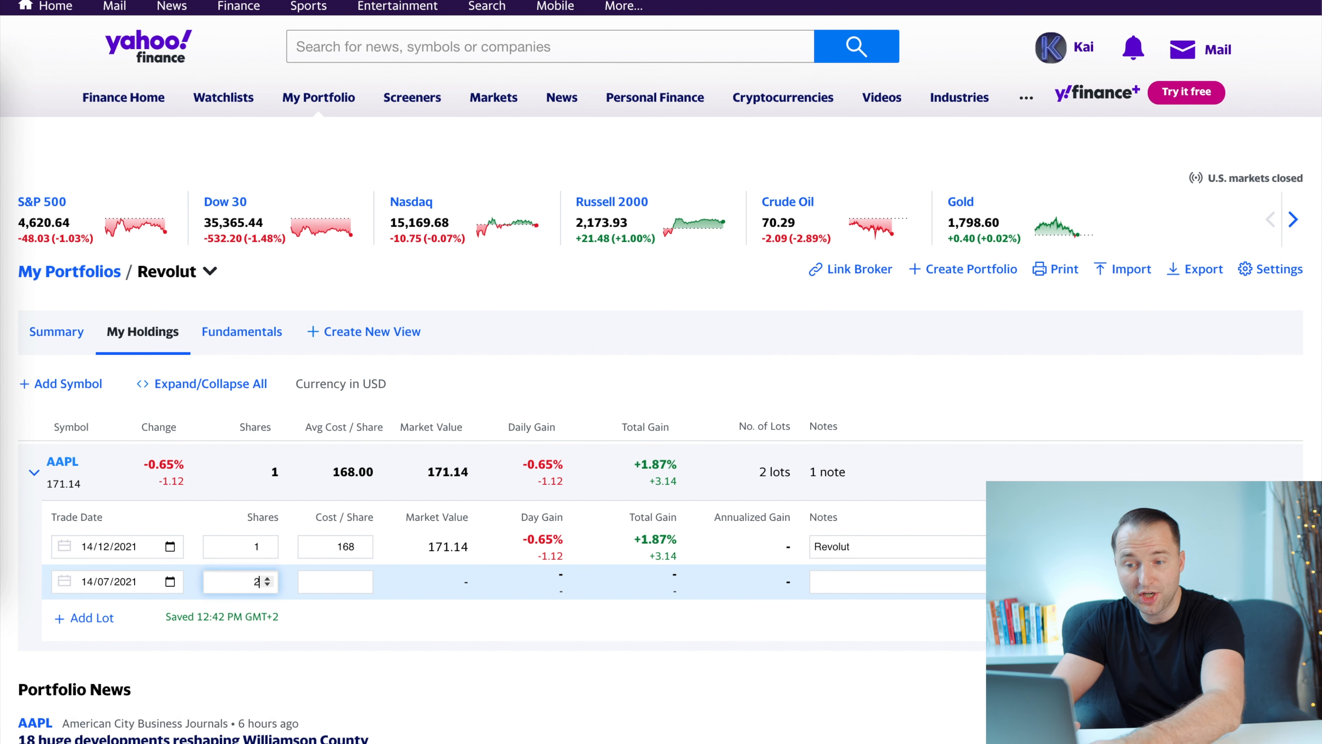
left_click(327, 588)
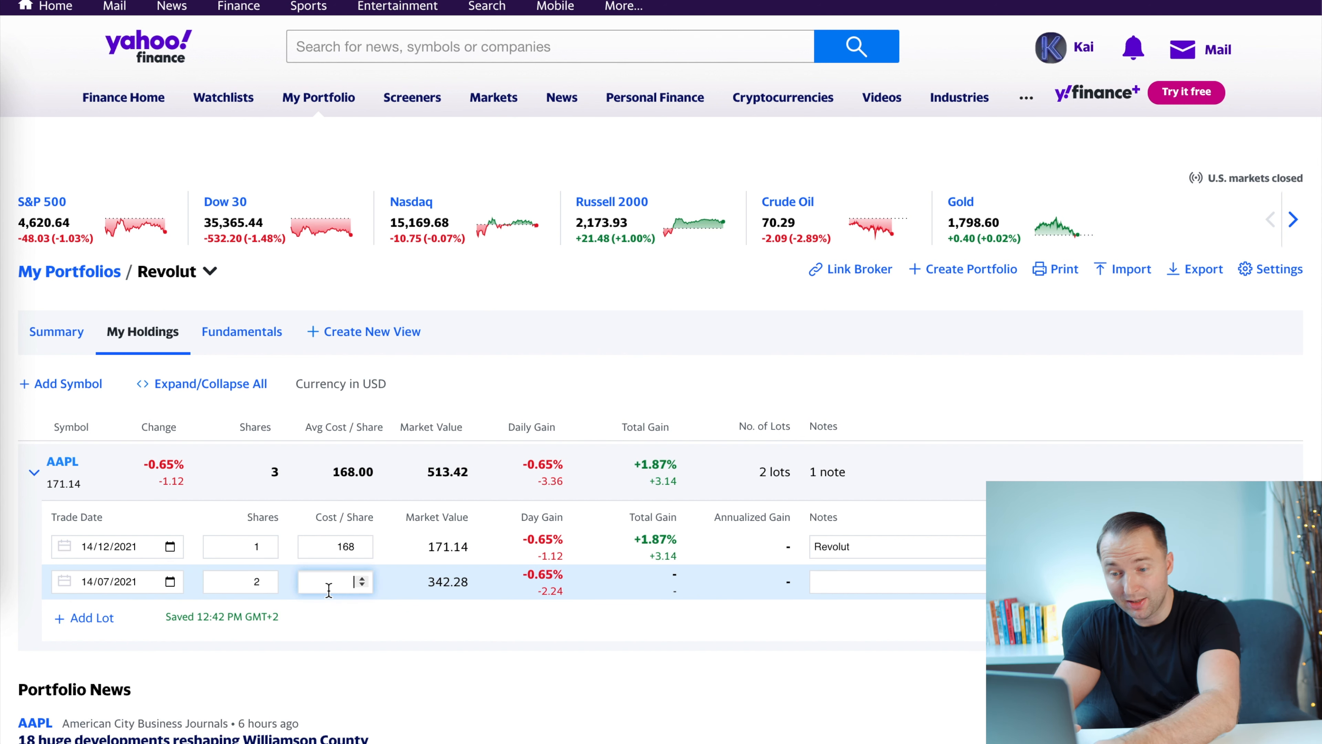
type("161")
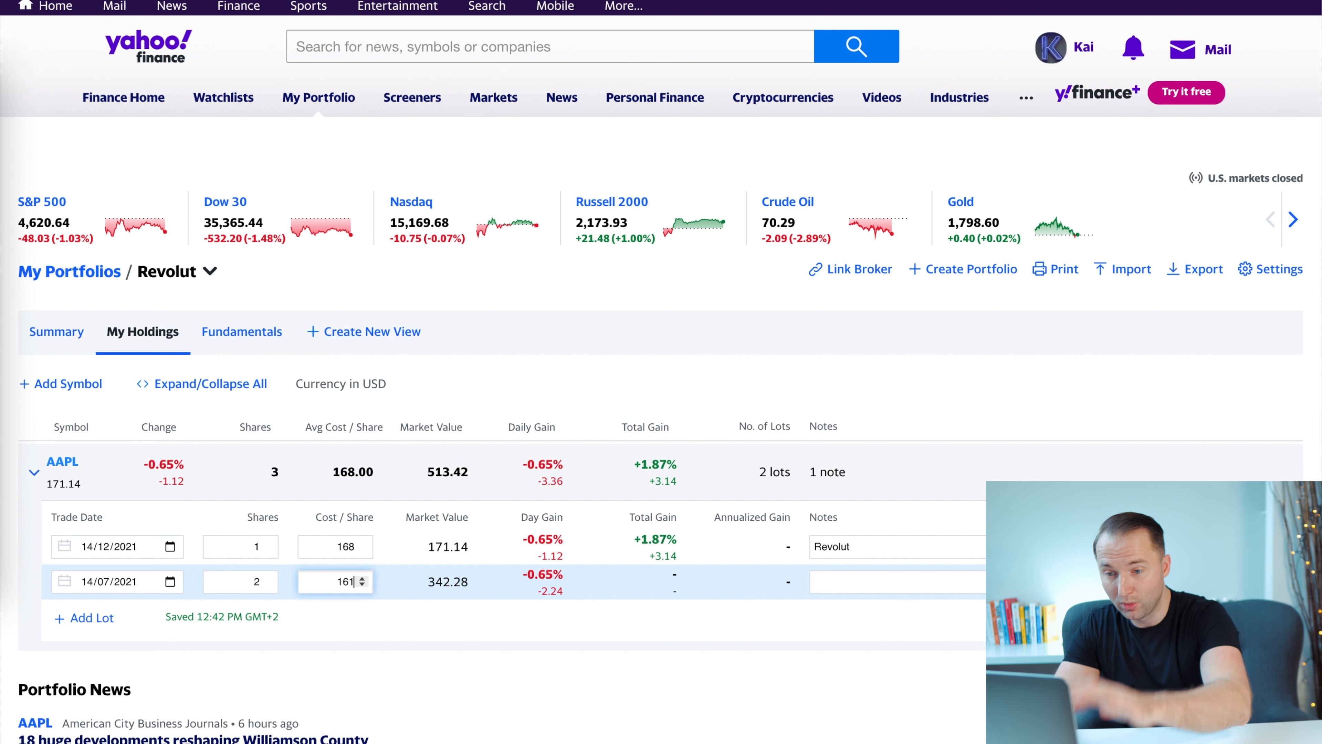
left_click(447, 633)
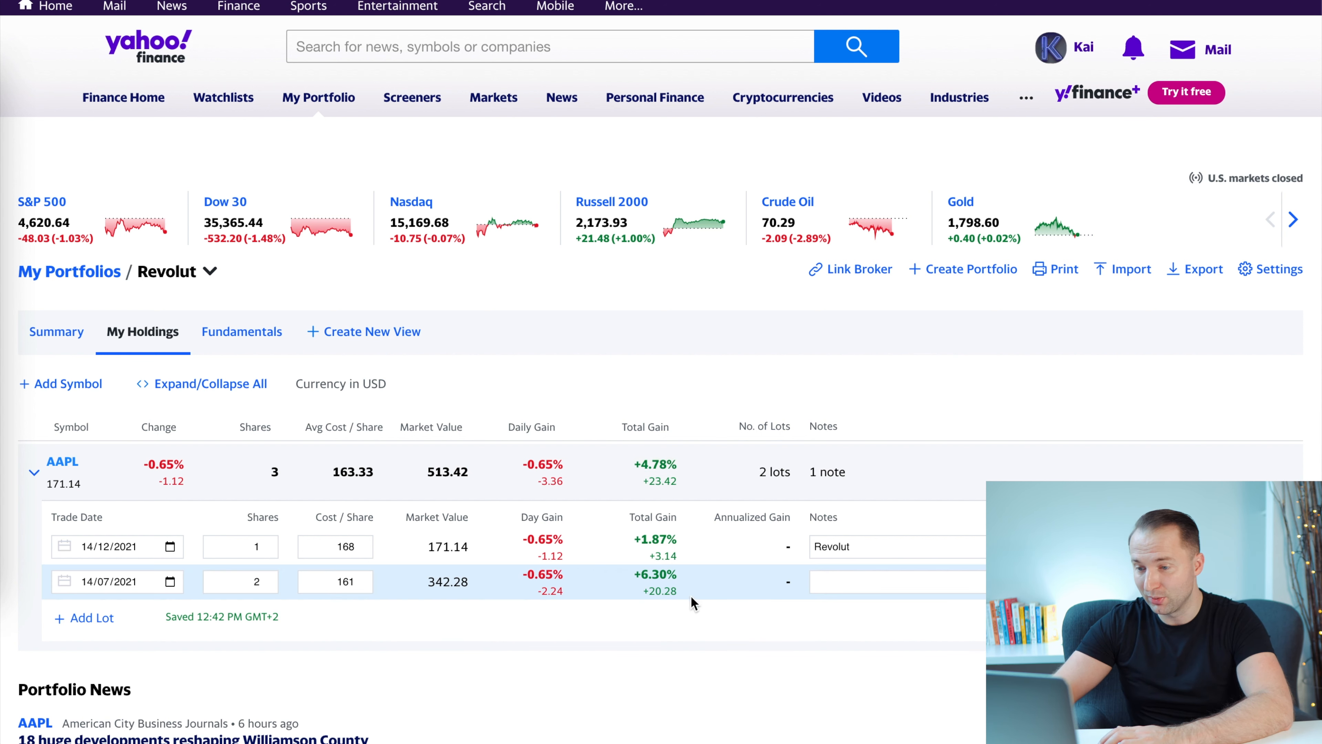
Enter the note "Interactive Brokers" for the second AAPL lot.
left_click(866, 584)
type("In")
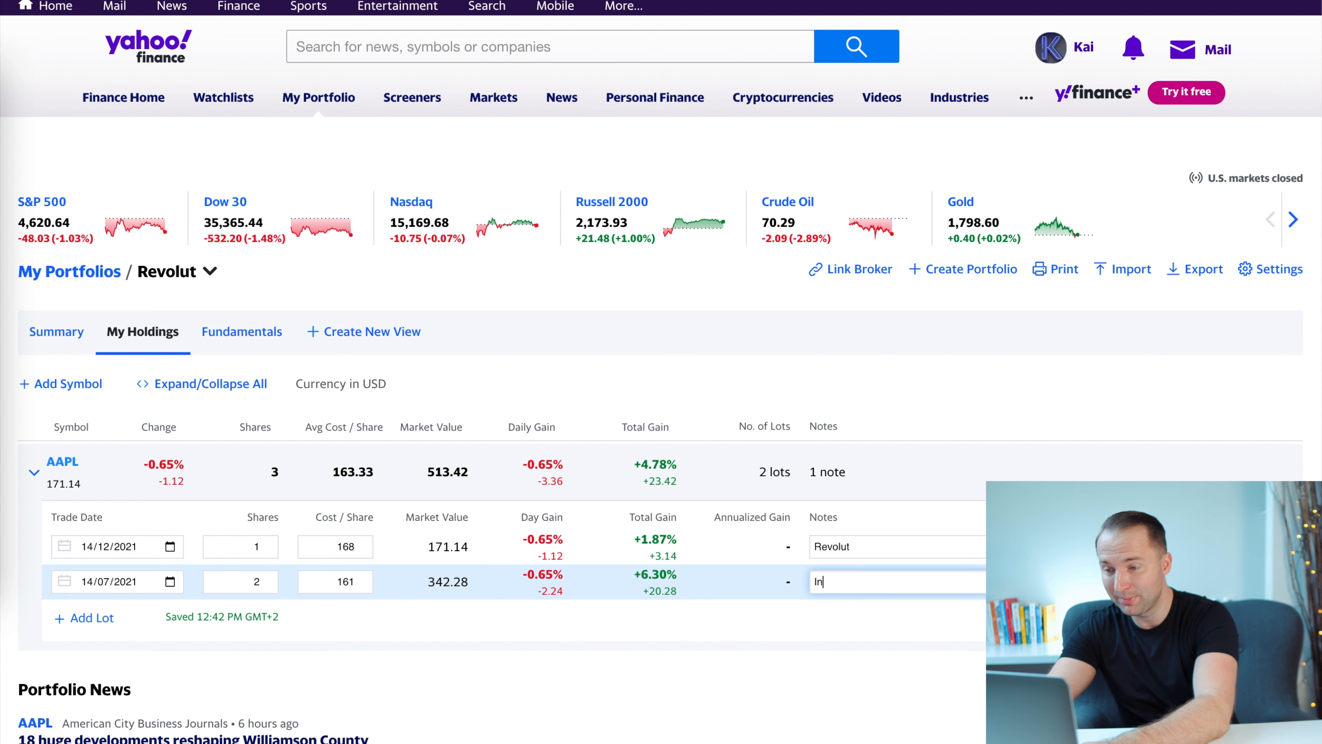
type("teractiv")
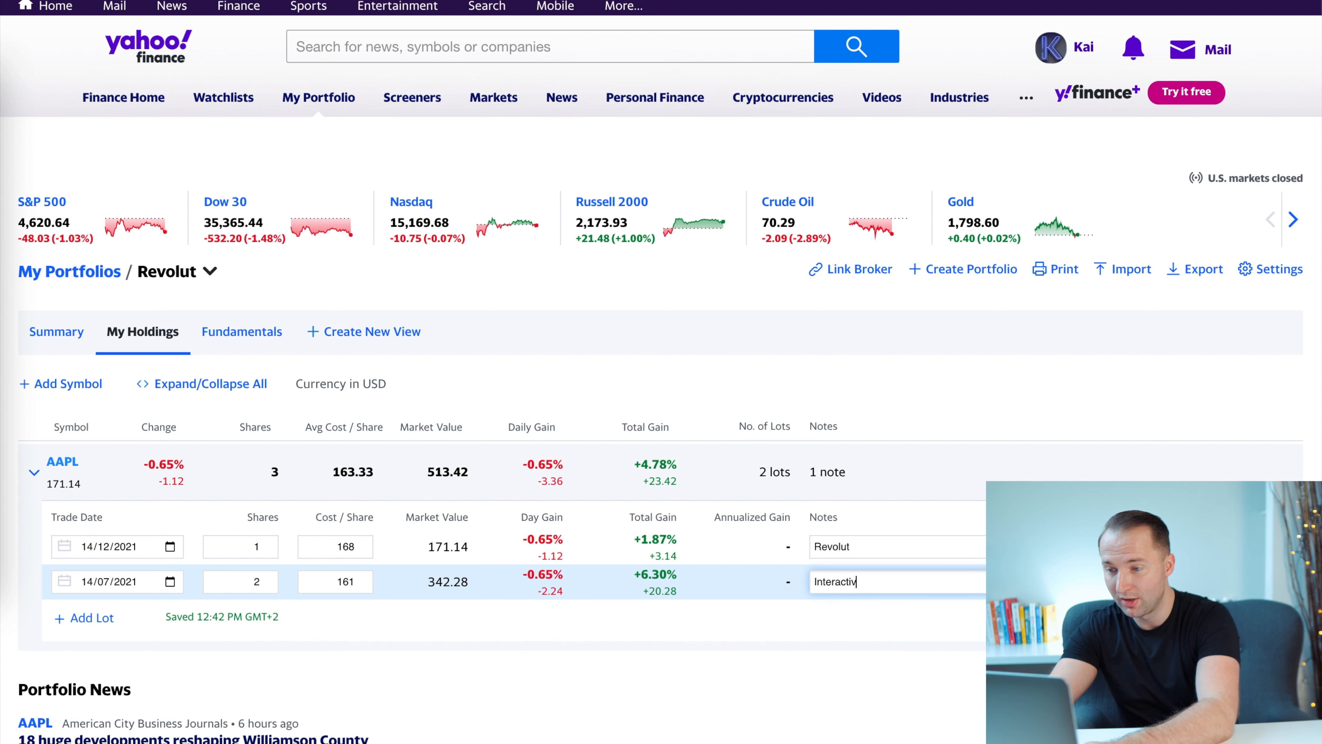
type("e Brokers")
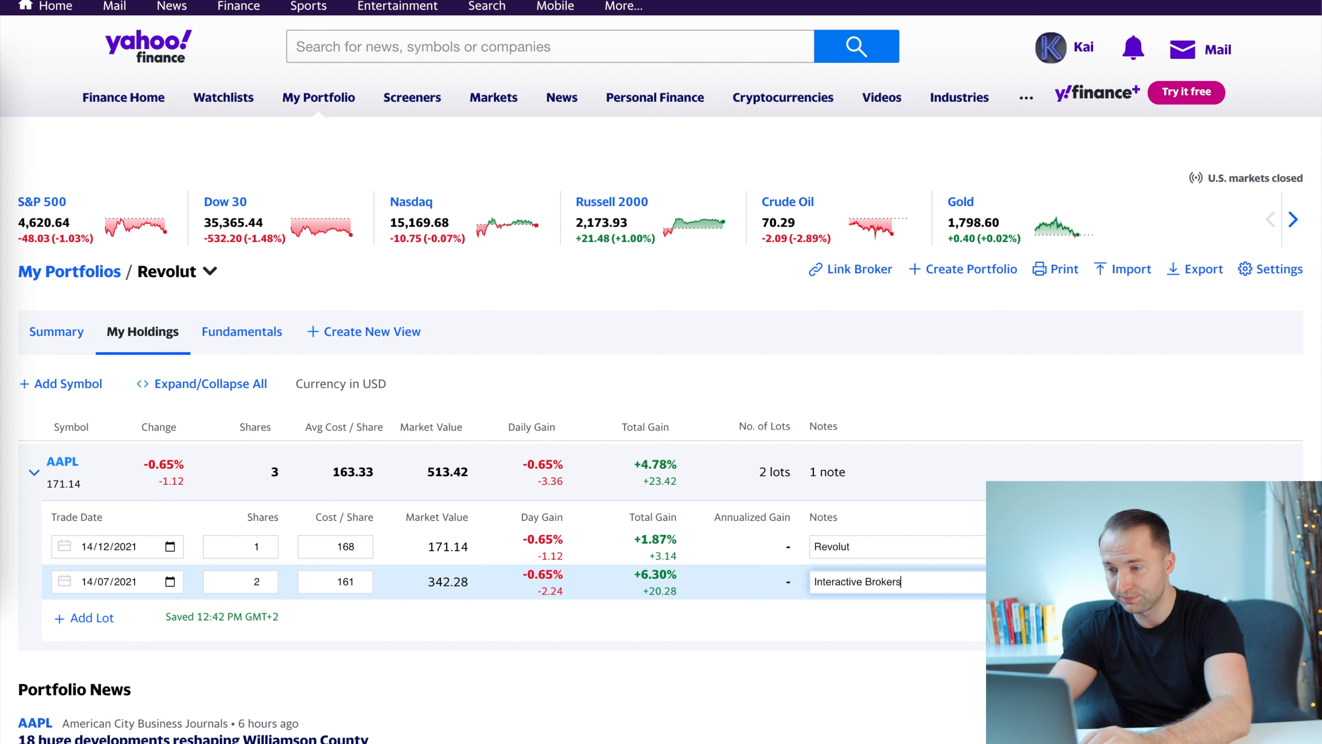
left_click(852, 629)
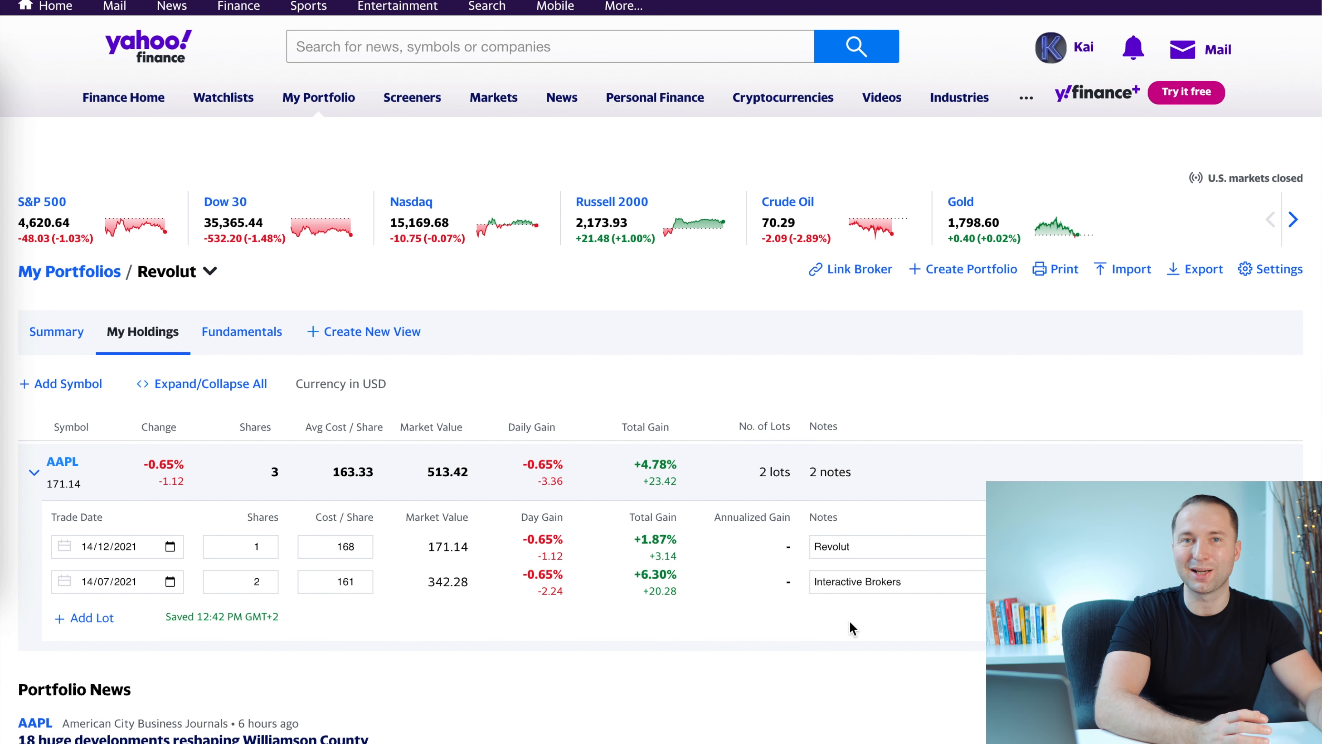
Collapse the AAPL lots and add the Ethereum USD symbol ETH-USD to the portfolio.
left_click(38, 471)
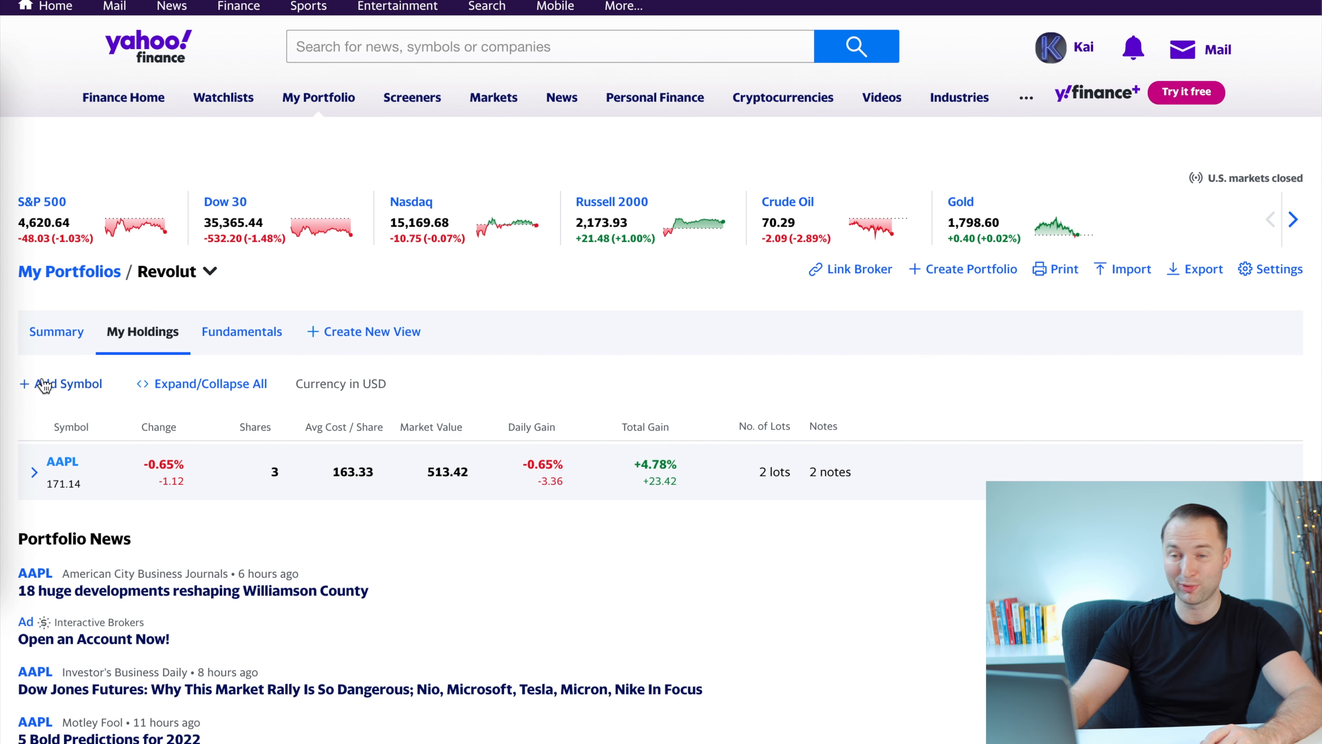
left_click(63, 383)
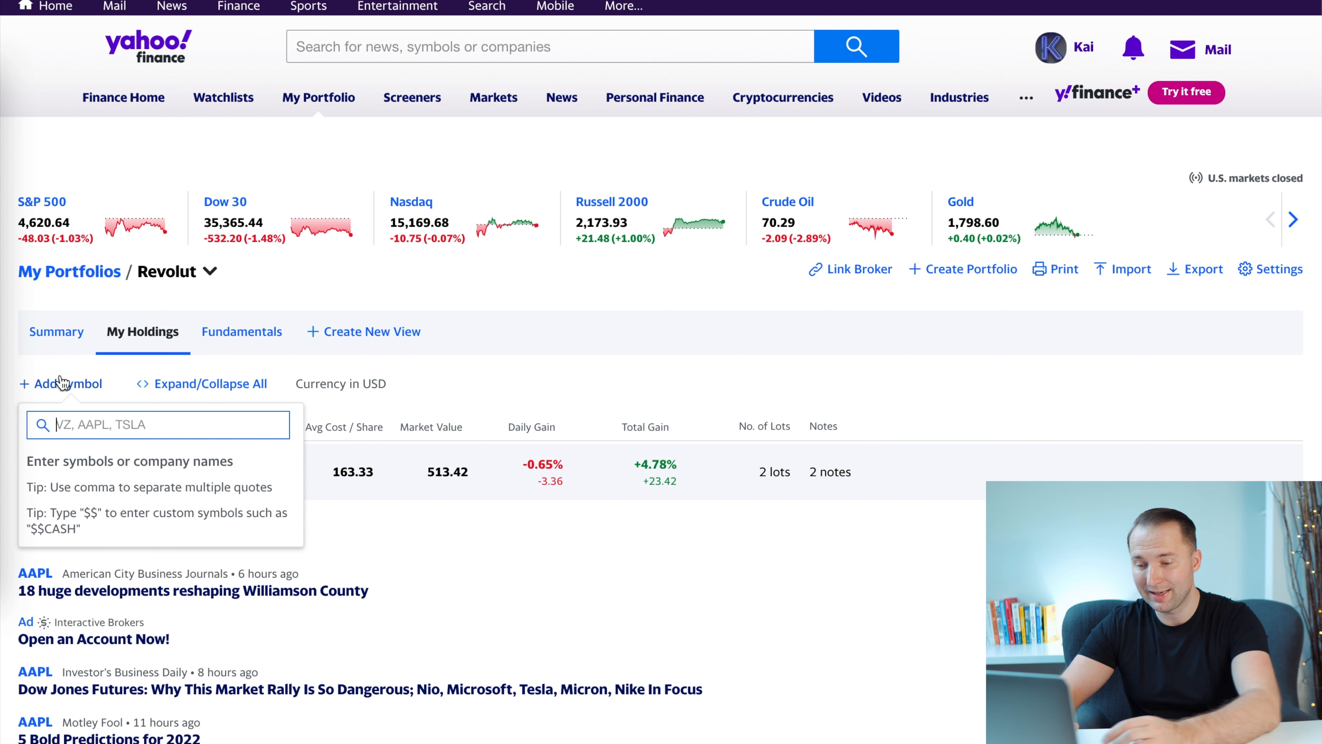
type("ether")
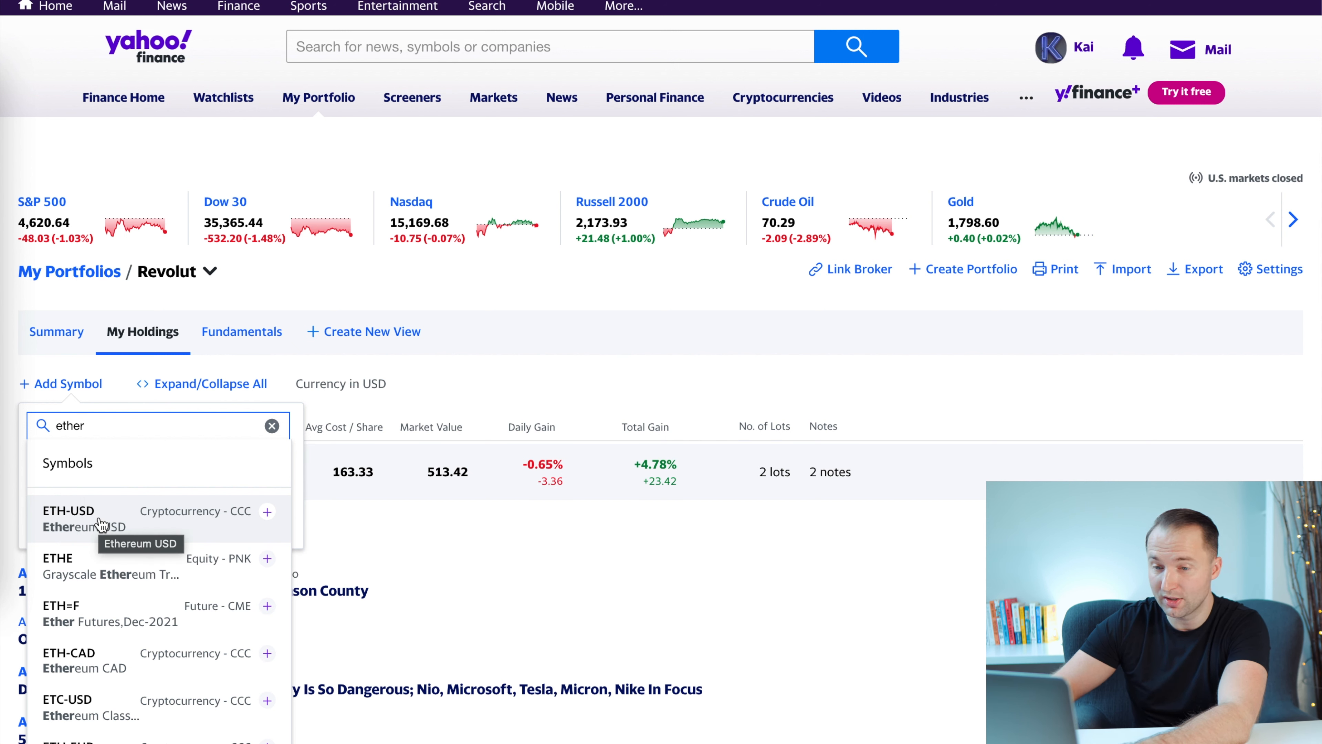
left_click(101, 523)
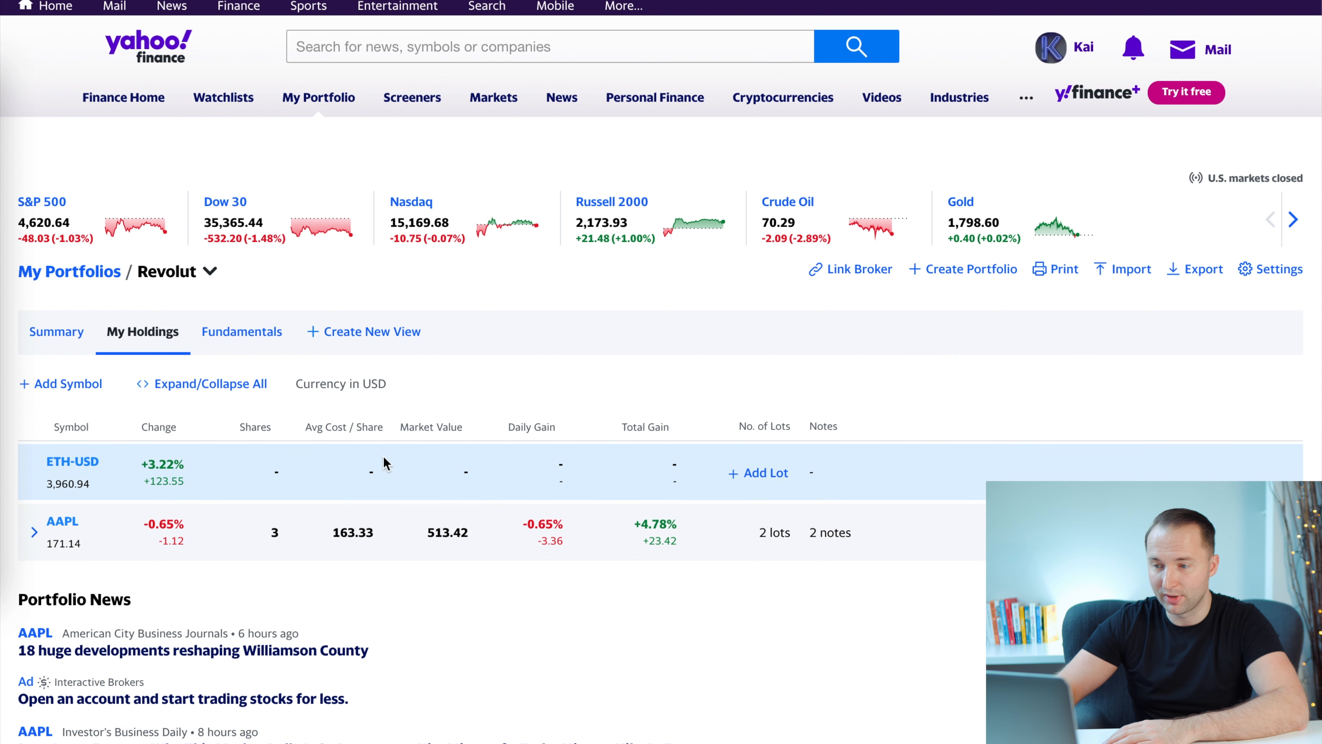
Add a lot to the ETH-USD holding with trade date 11/08/2021.
left_click(763, 473)
left_click(151, 545)
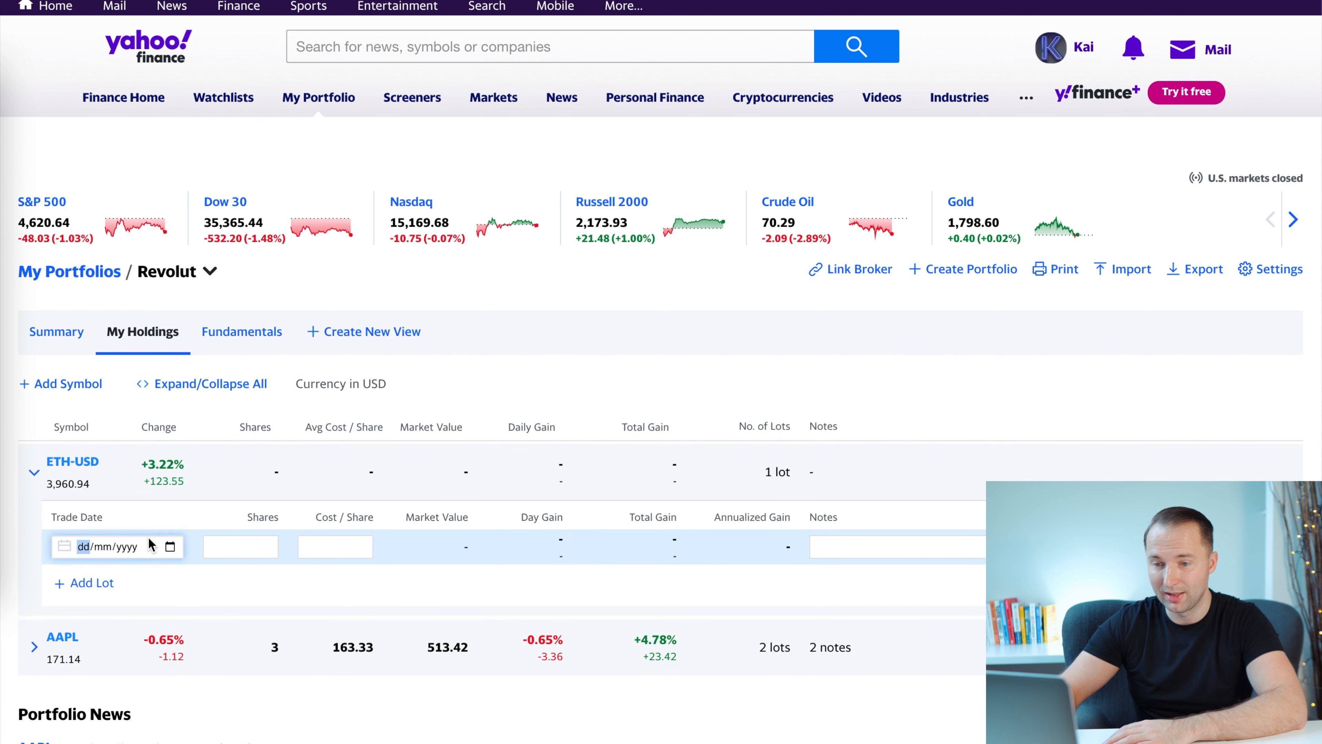
left_click(170, 546)
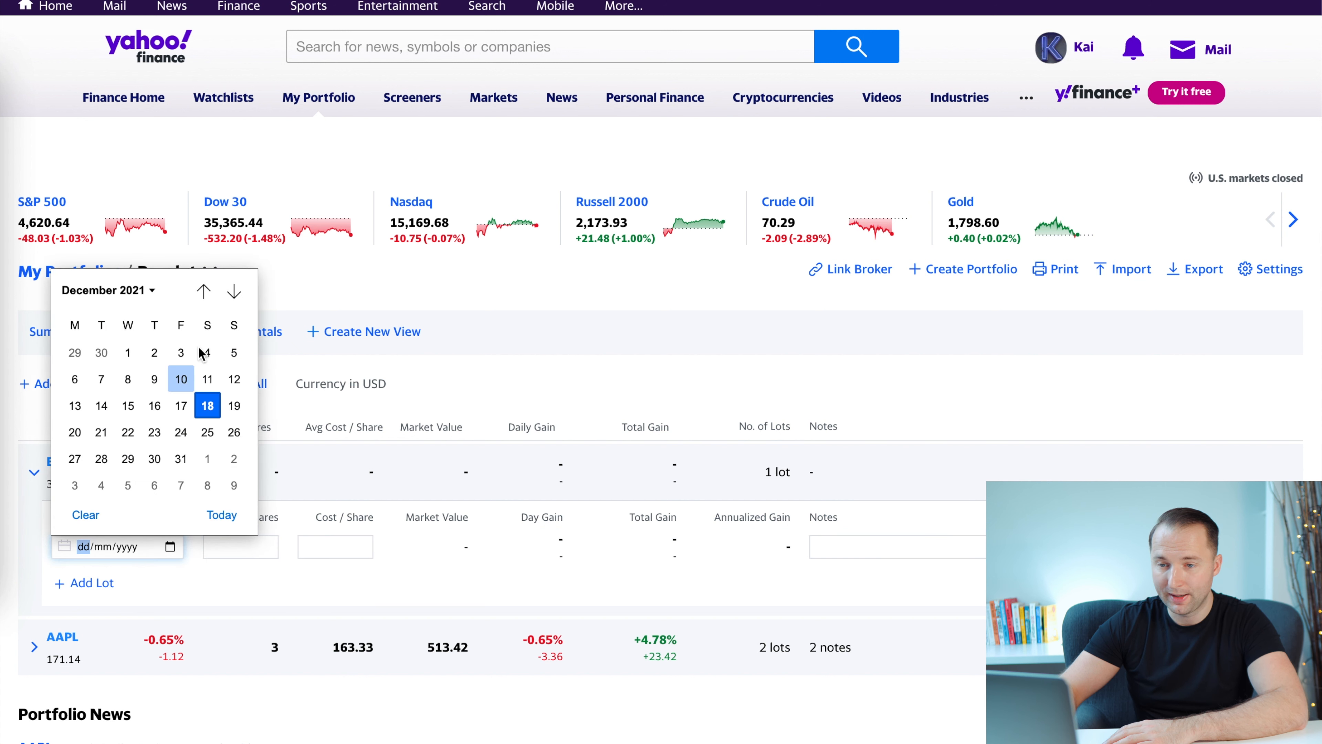
left_click(203, 290)
left_click(74, 379)
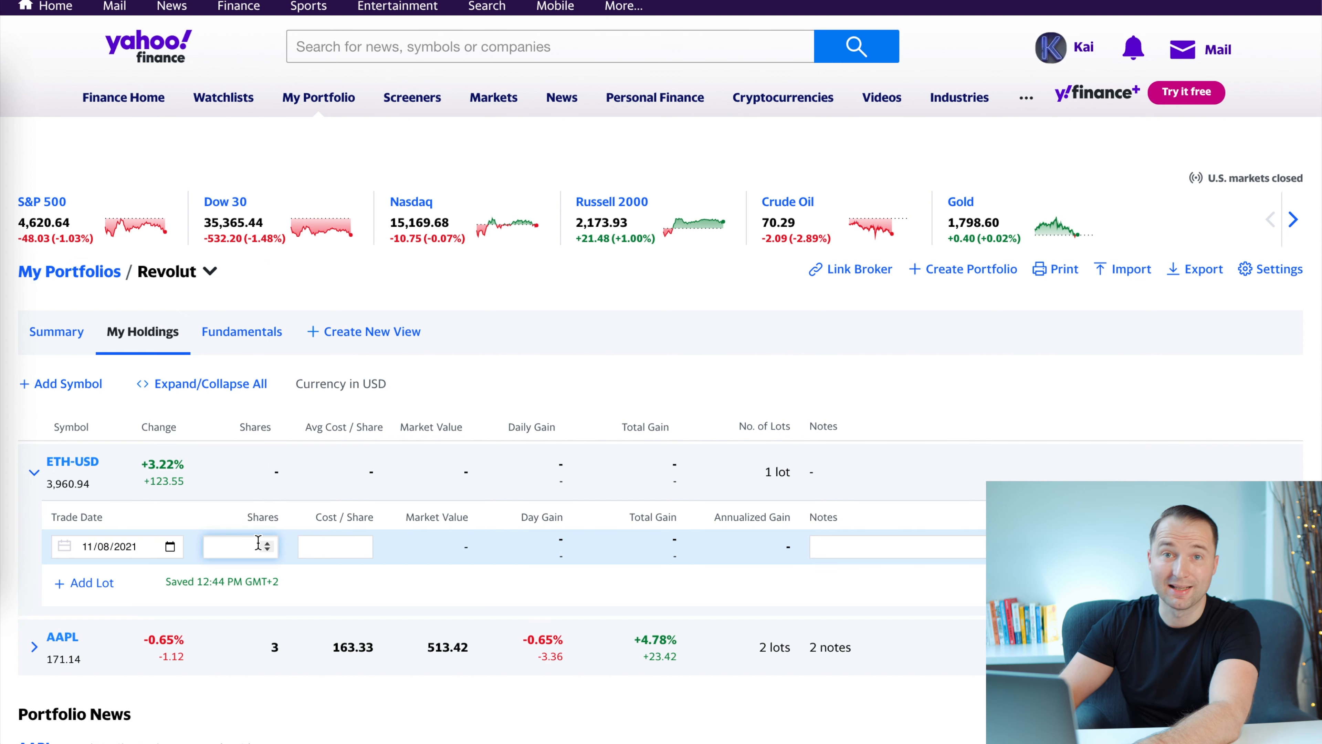
Enter 1 share at a cost of 3000 and the note "Crypto.com" for the ETH-USD lot.
type("1")
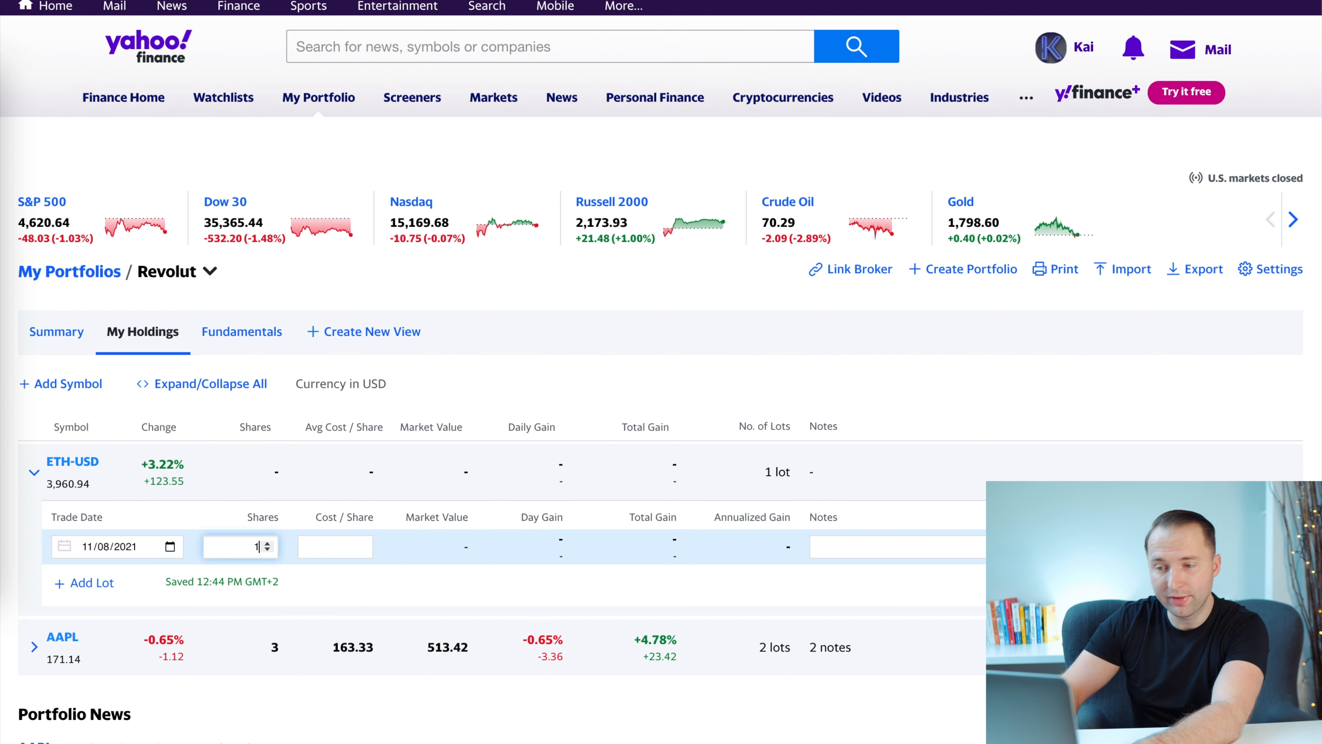
left_click(336, 551)
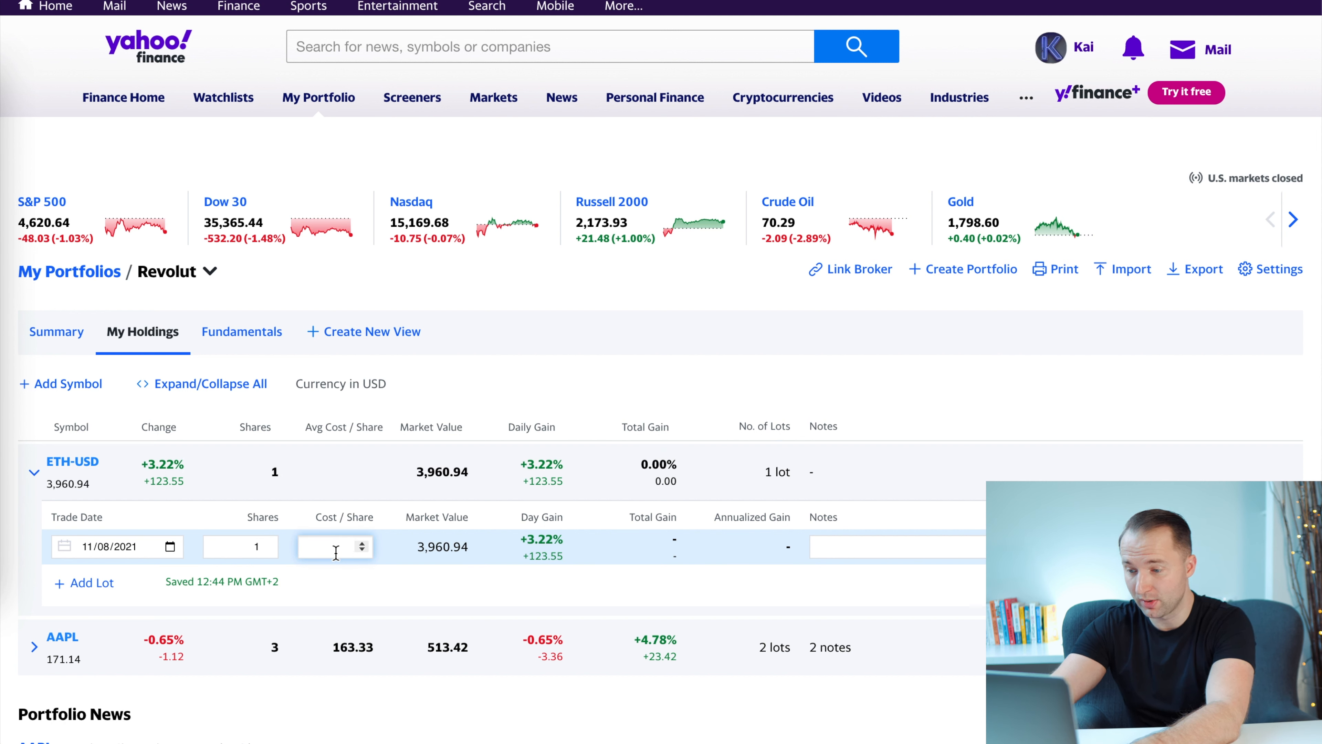
type("3000")
left_click(435, 588)
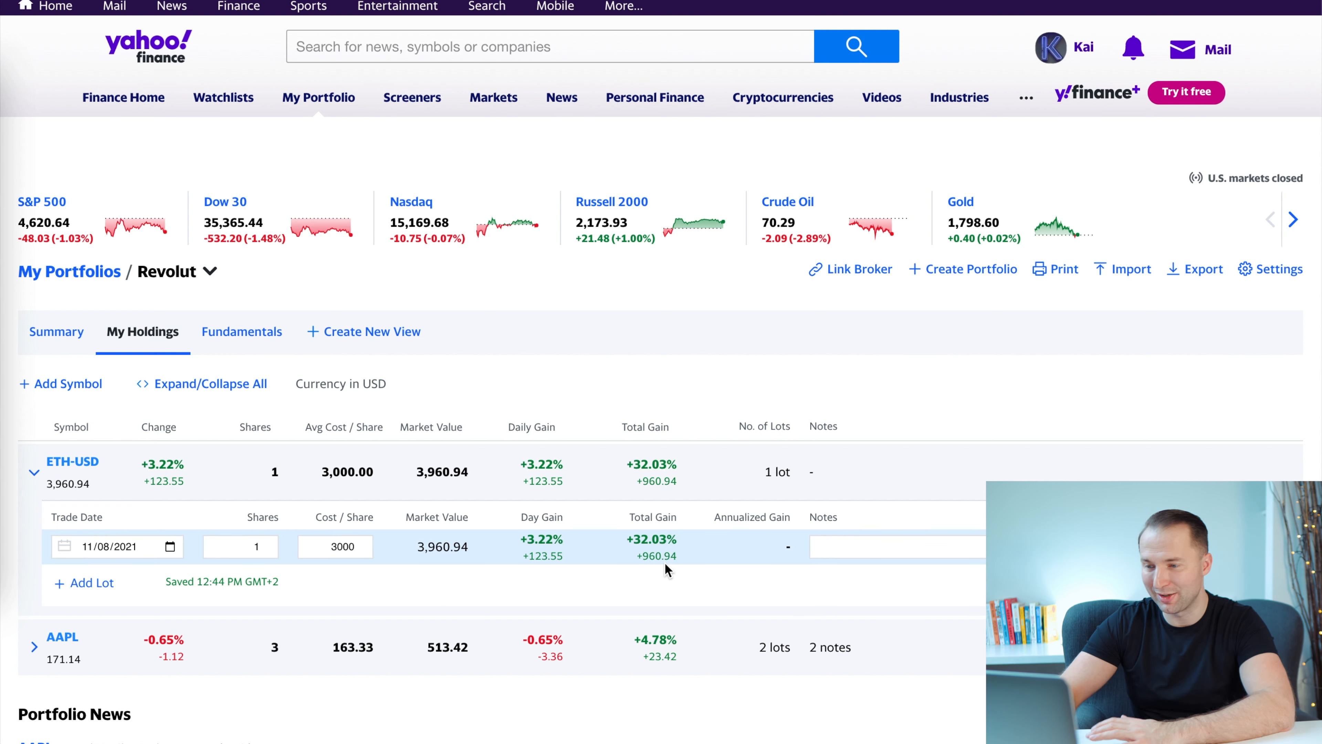
left_click(936, 554)
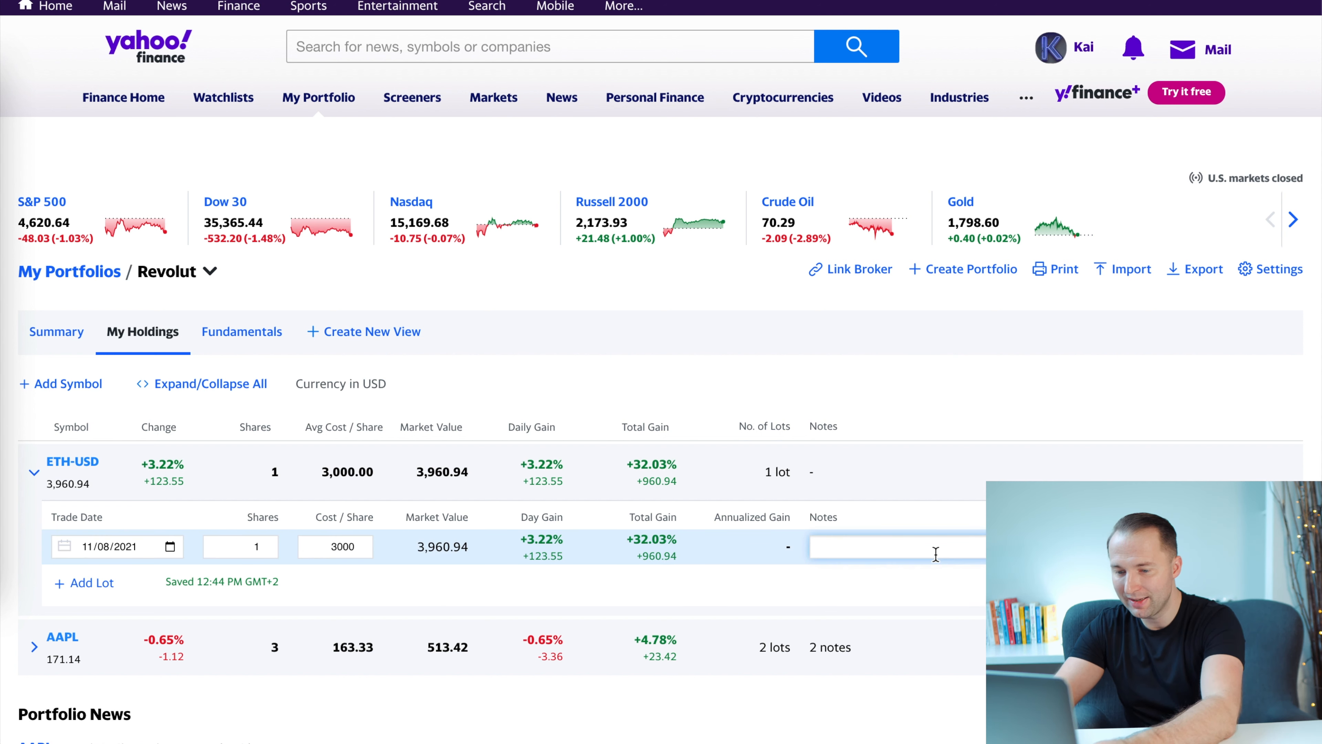
type("Crypto.com")
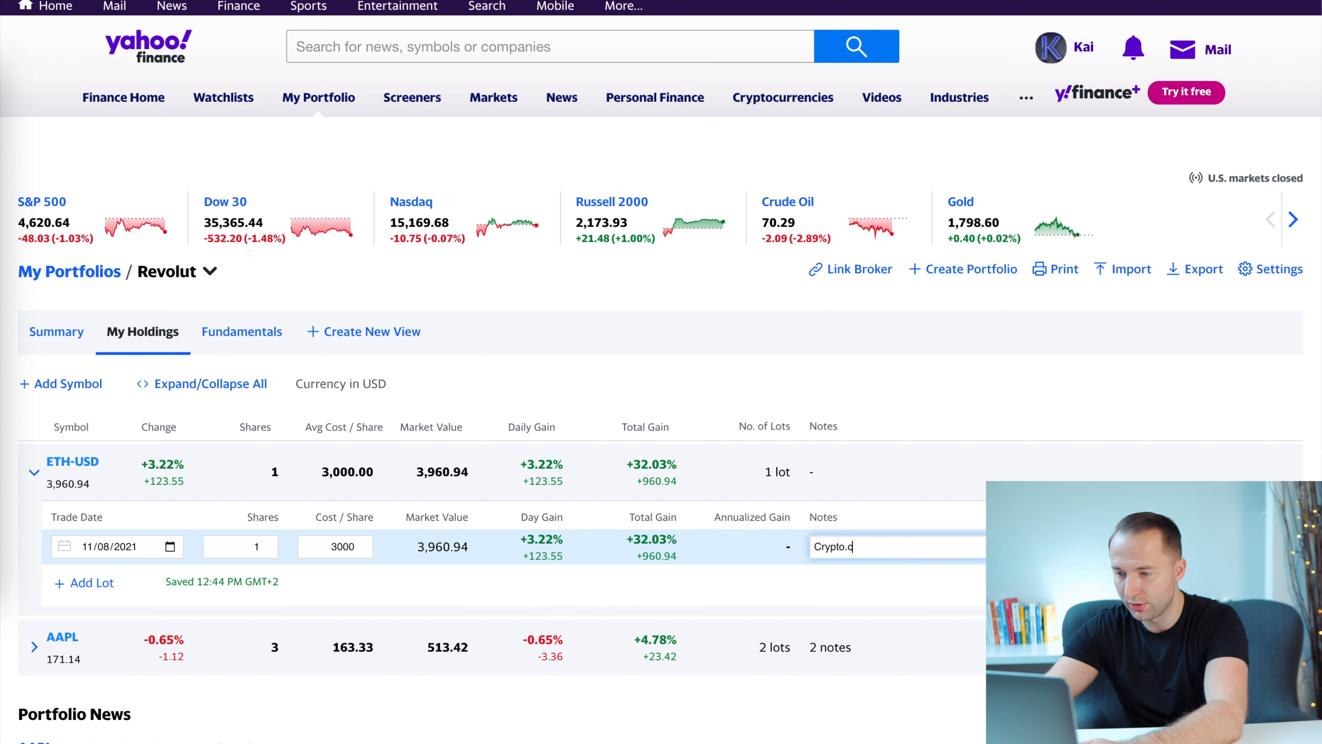
left_click(944, 594)
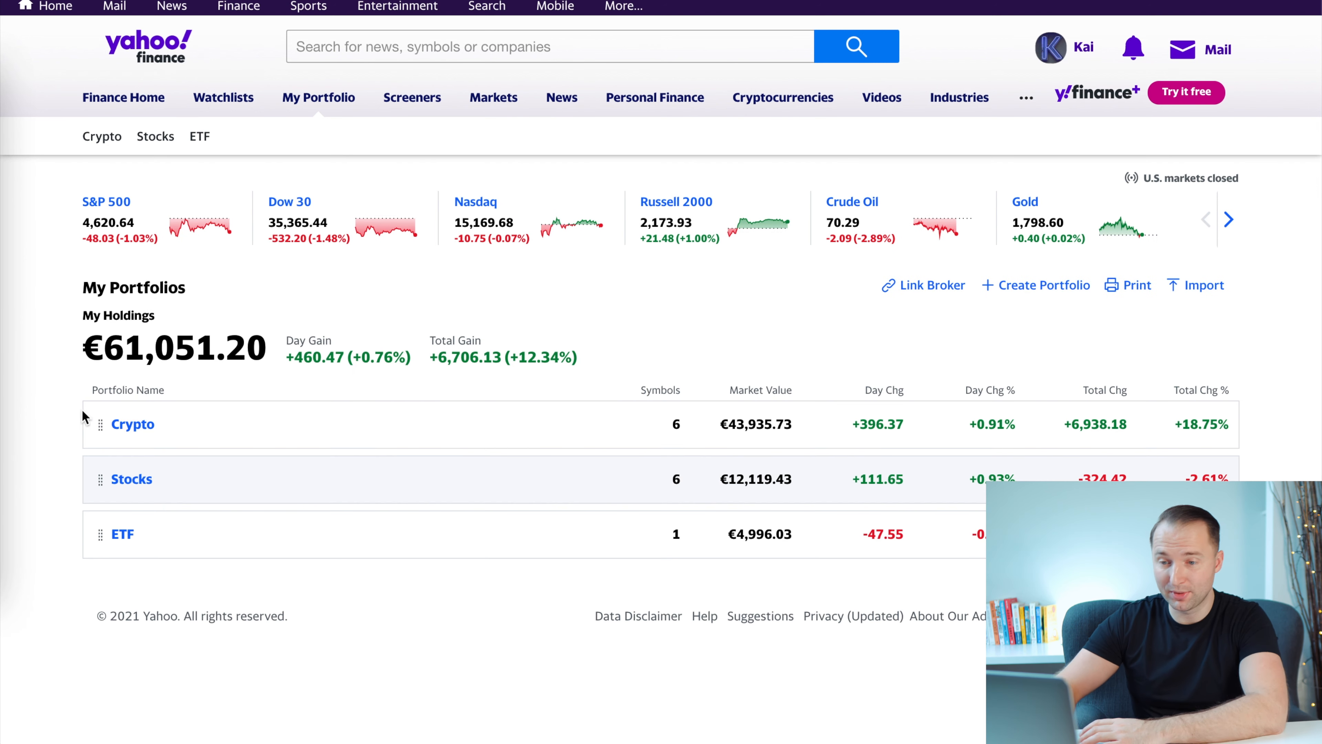
Open the Stocks portfolio and review its holdings, gains, lots and notes.
left_click(134, 479)
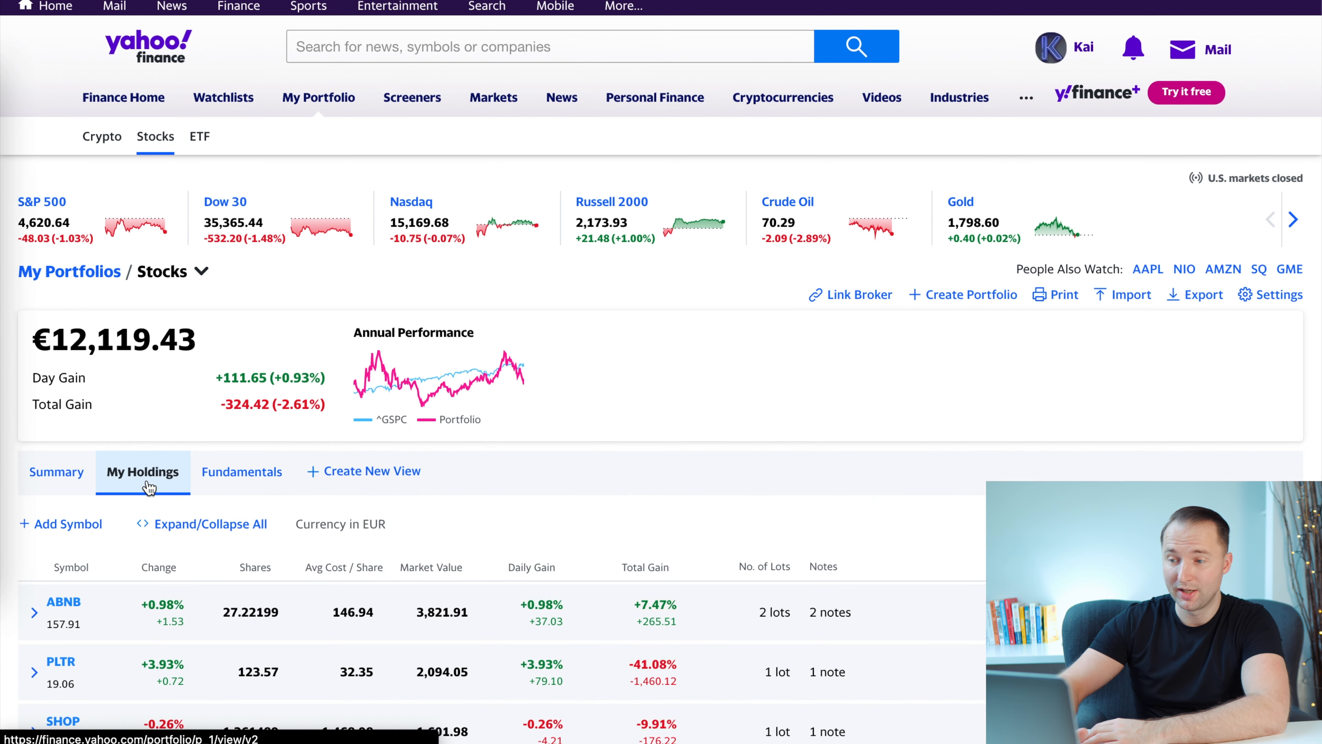
scroll(838, 541, "down", 5)
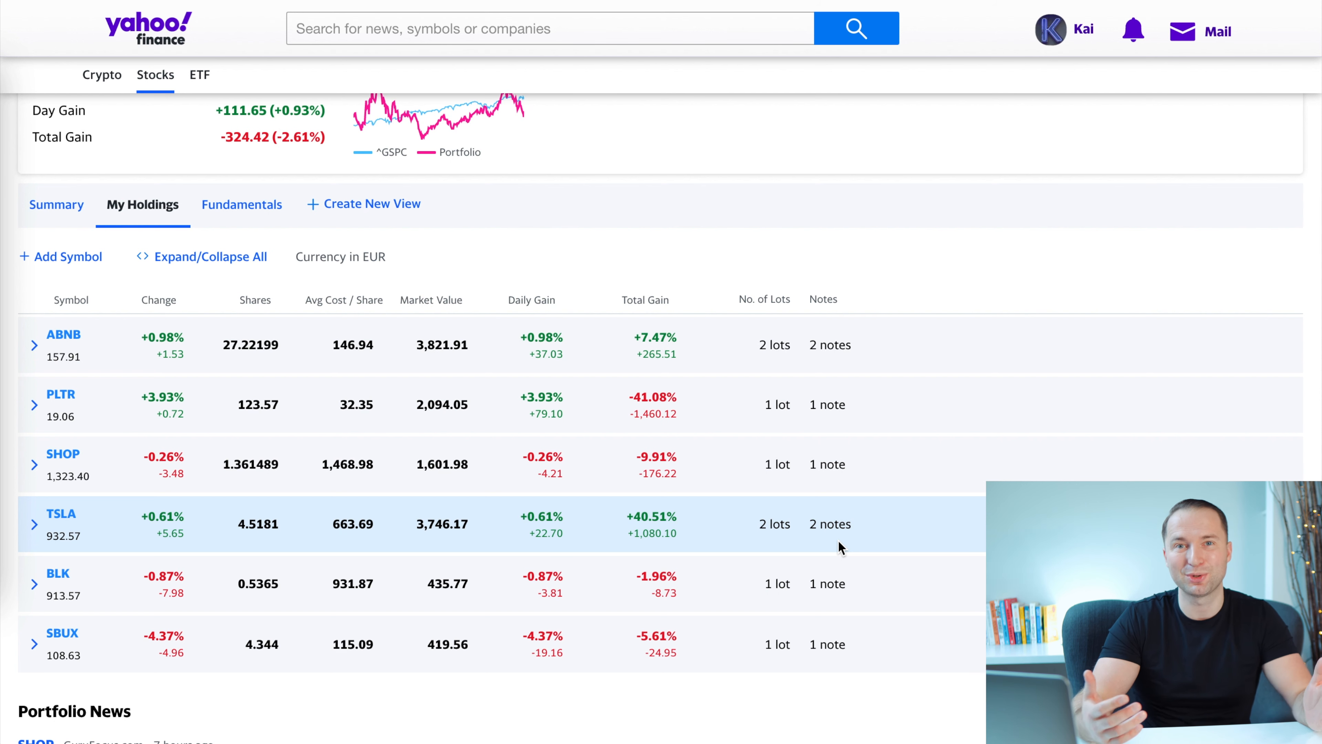
scroll(968, 360, "up", 3)
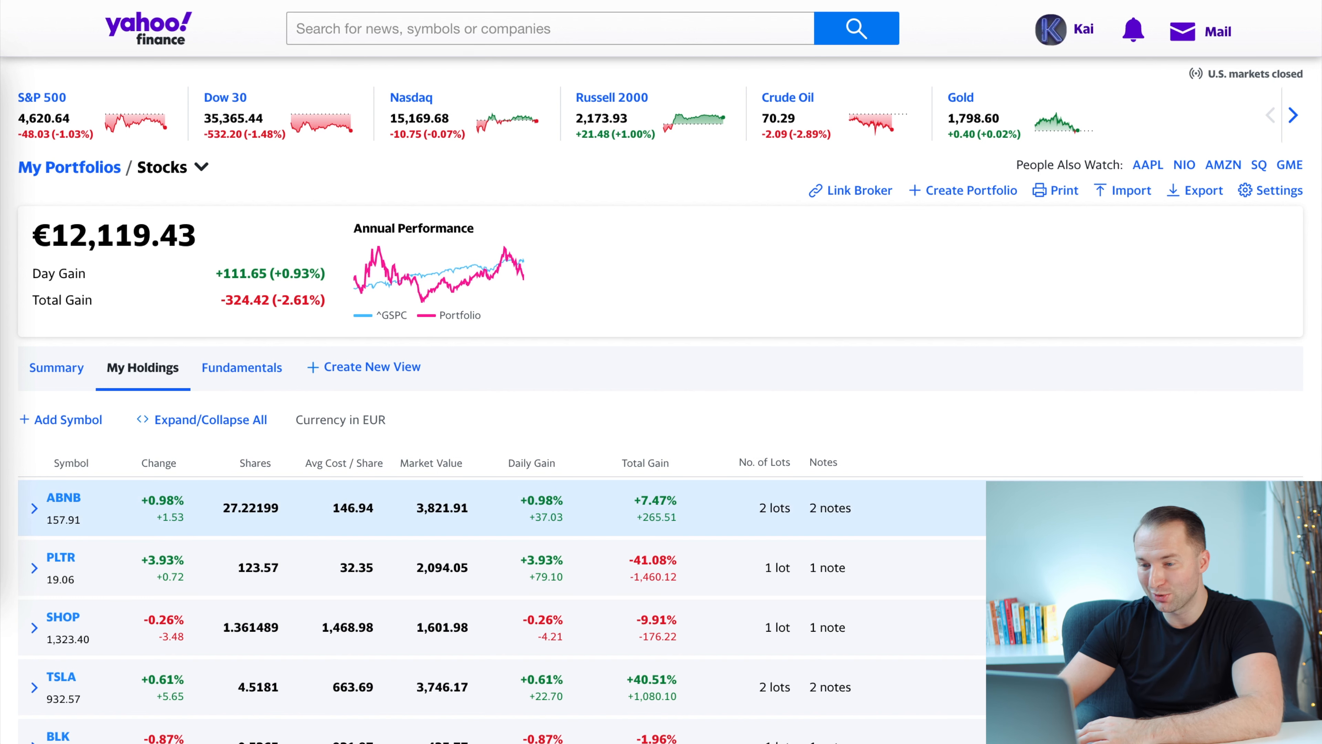
scroll(1015, 508, "down", 2)
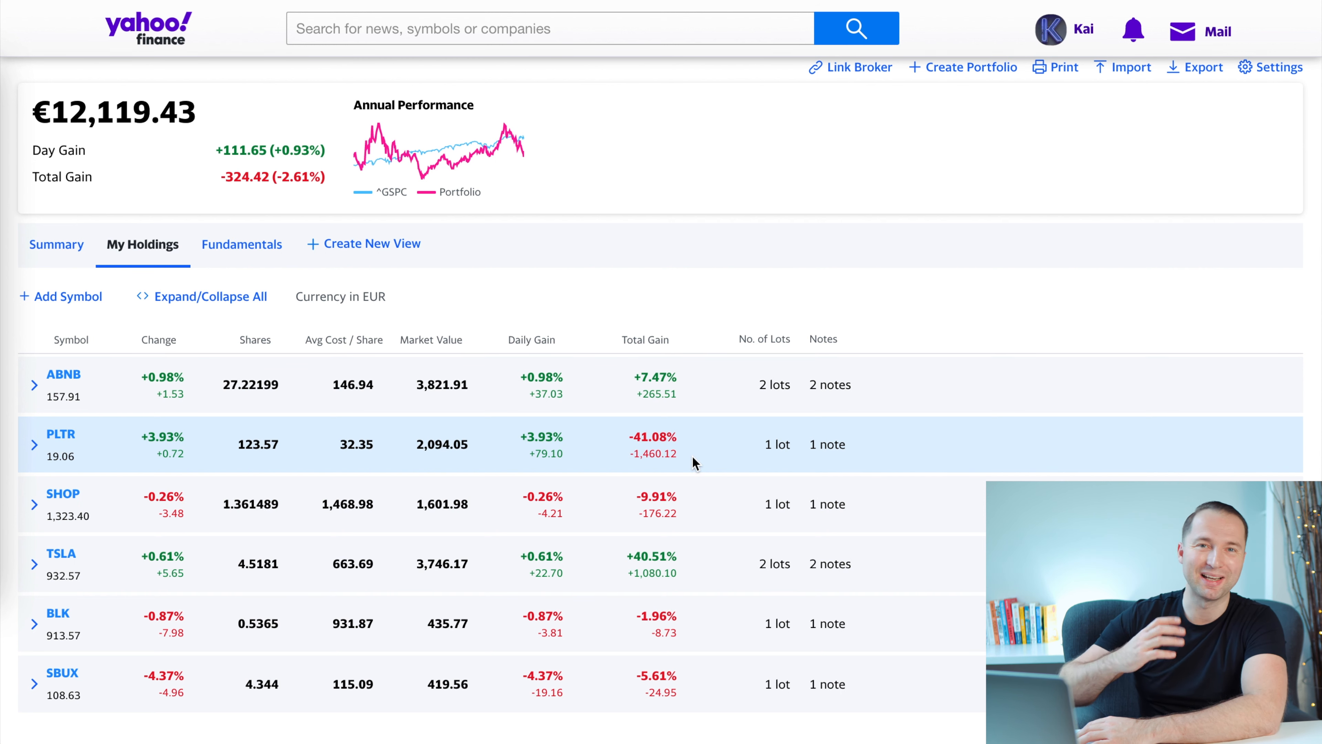
scroll(693, 457, "up", 2)
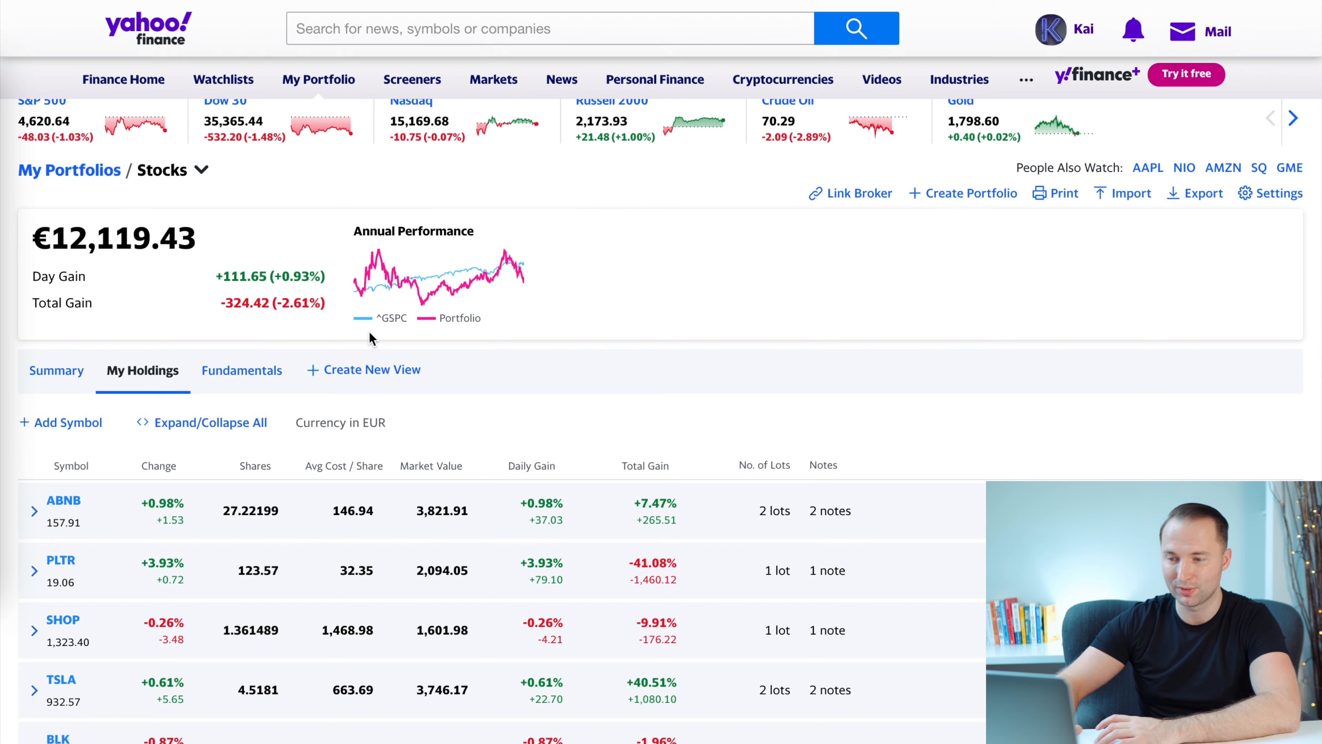
Review the Stocks portfolio's Fundamentals and Summary views, including day ranges, market caps and portfolio news.
left_click(241, 371)
scroll(849, 550, "down", 2)
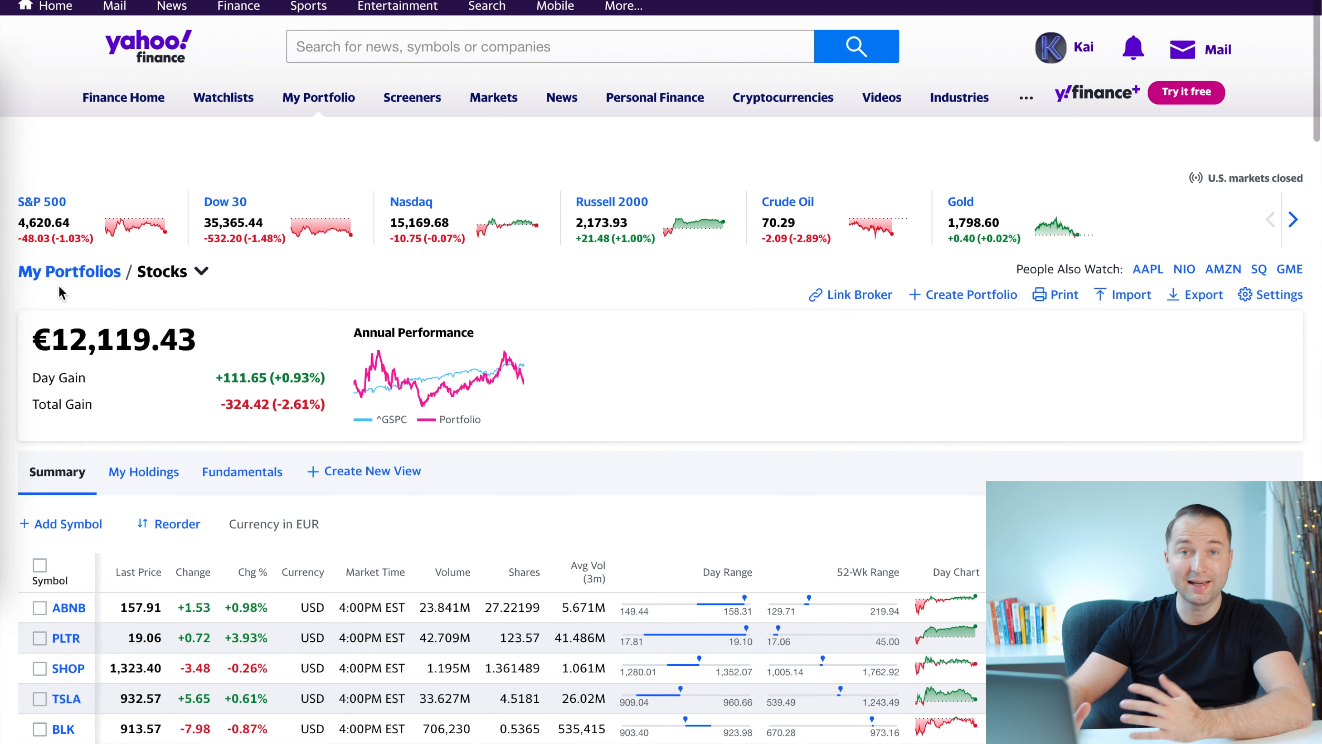
scroll(58, 293, "down", 3)
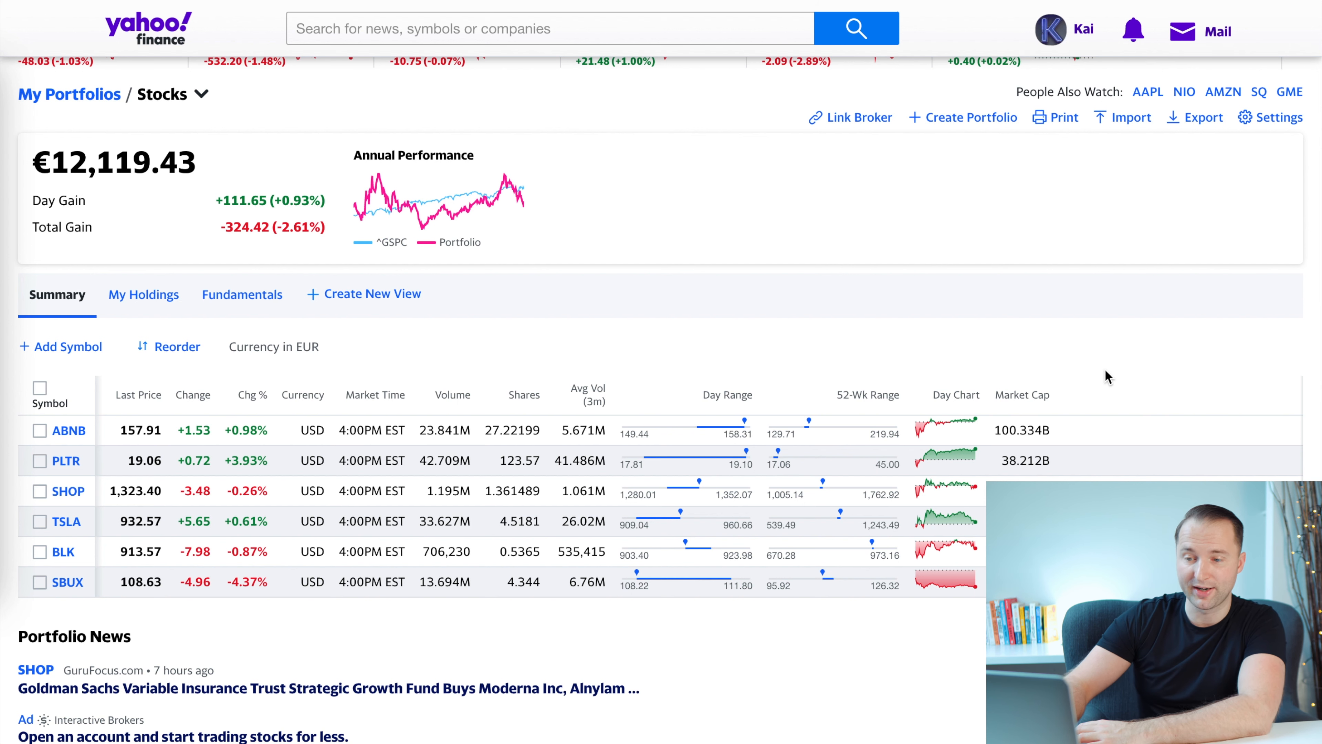
scroll(873, 563, "down", 3)
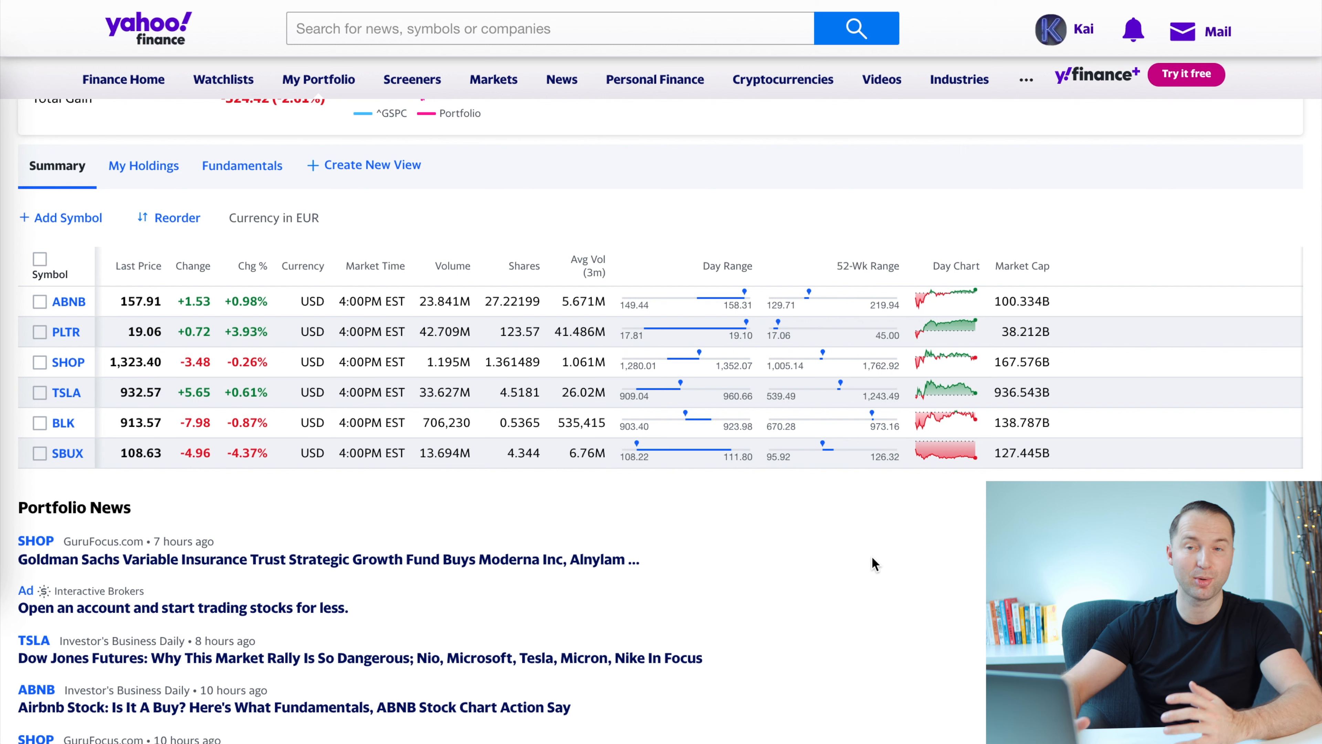
Check the Stocks portfolio's currency setting and leave it without saving.
scroll(872, 557, "up", 3)
left_click(1279, 130)
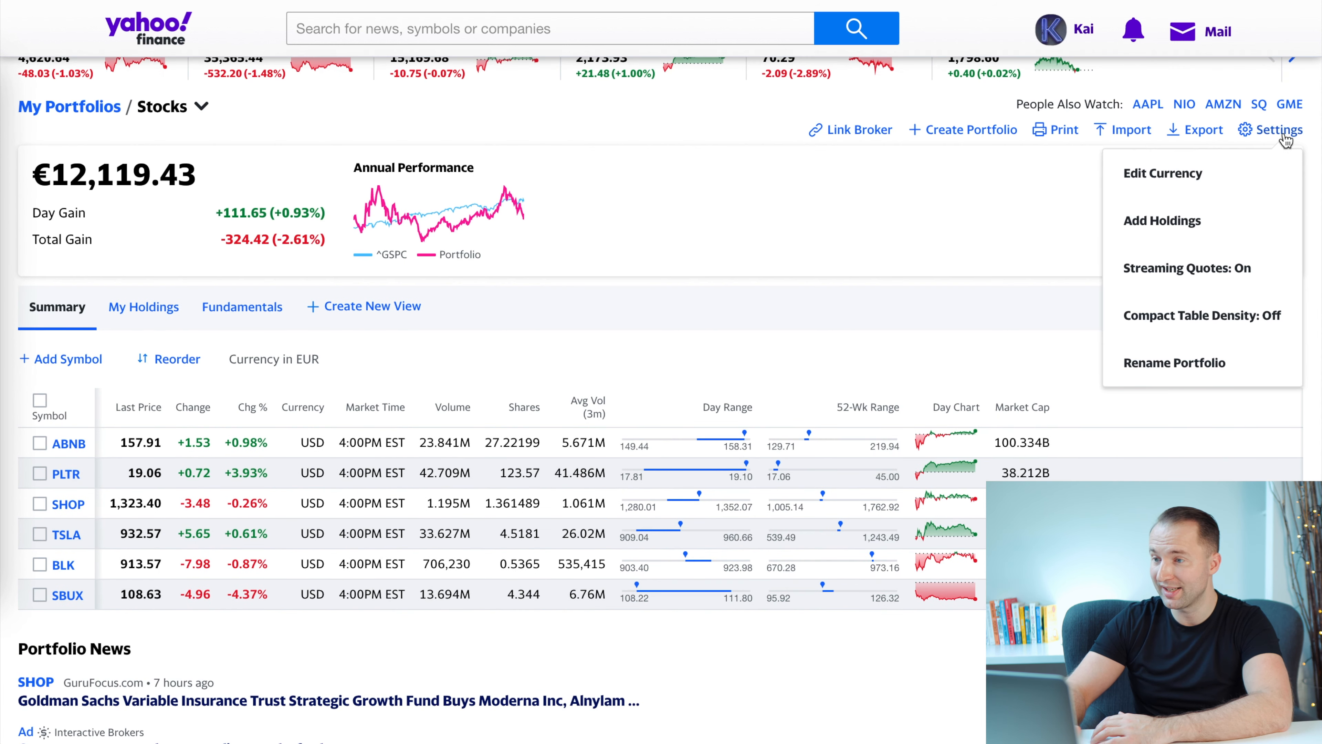
left_click(1234, 173)
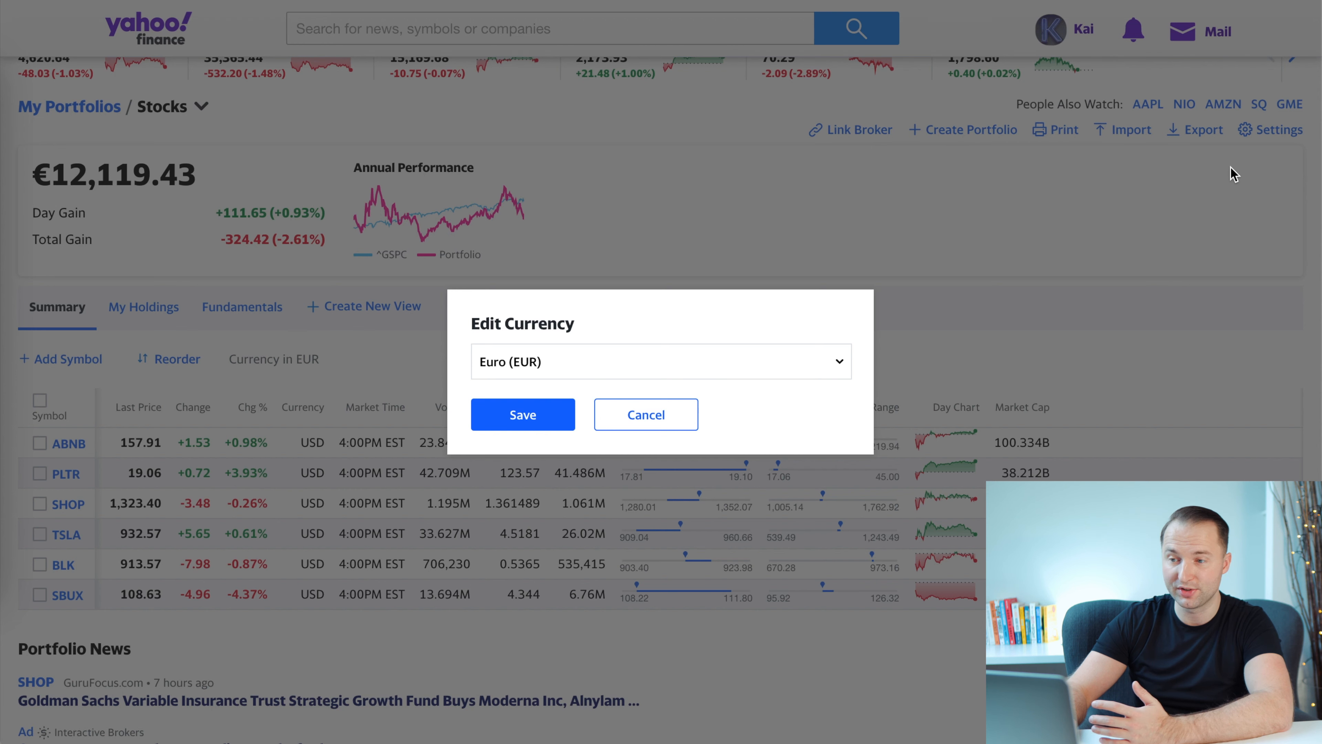
left_click(680, 420)
View the broker account linking options and the CSV portfolio import form, closing each without submitting anything.
left_click(851, 131)
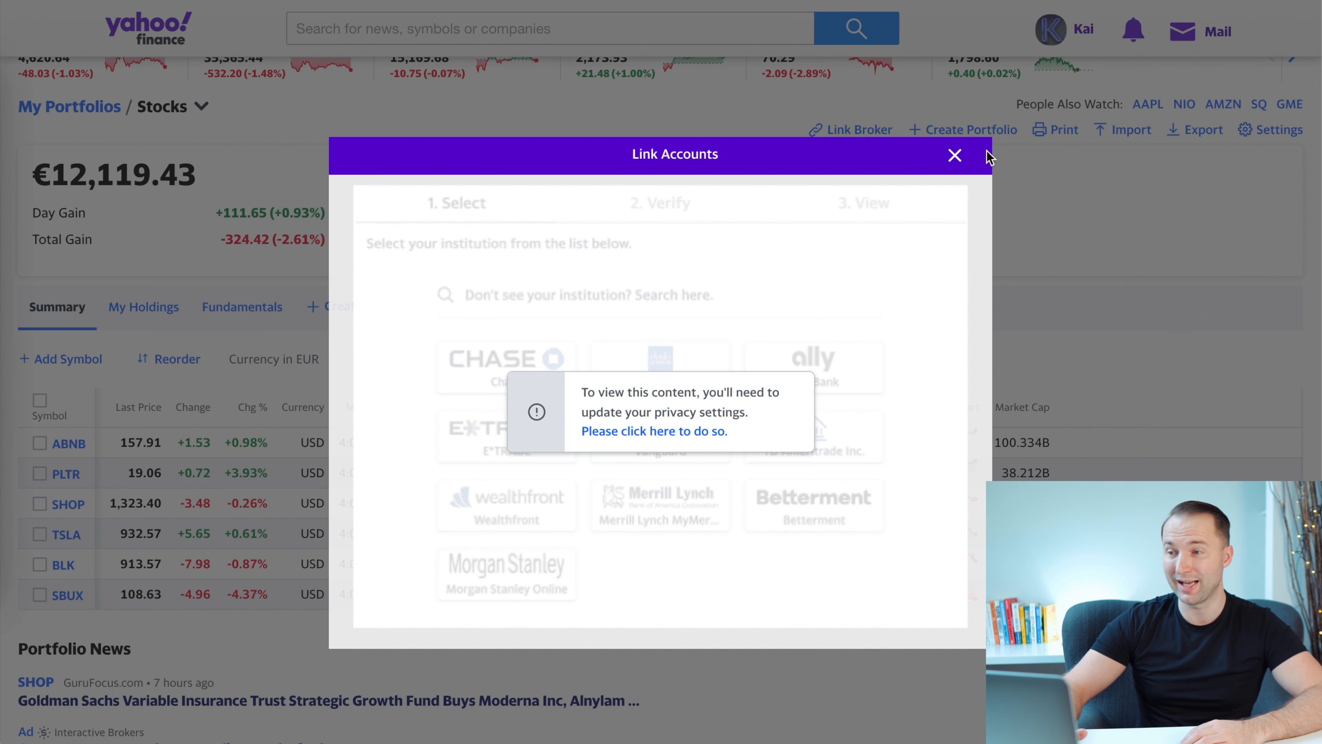
left_click(955, 155)
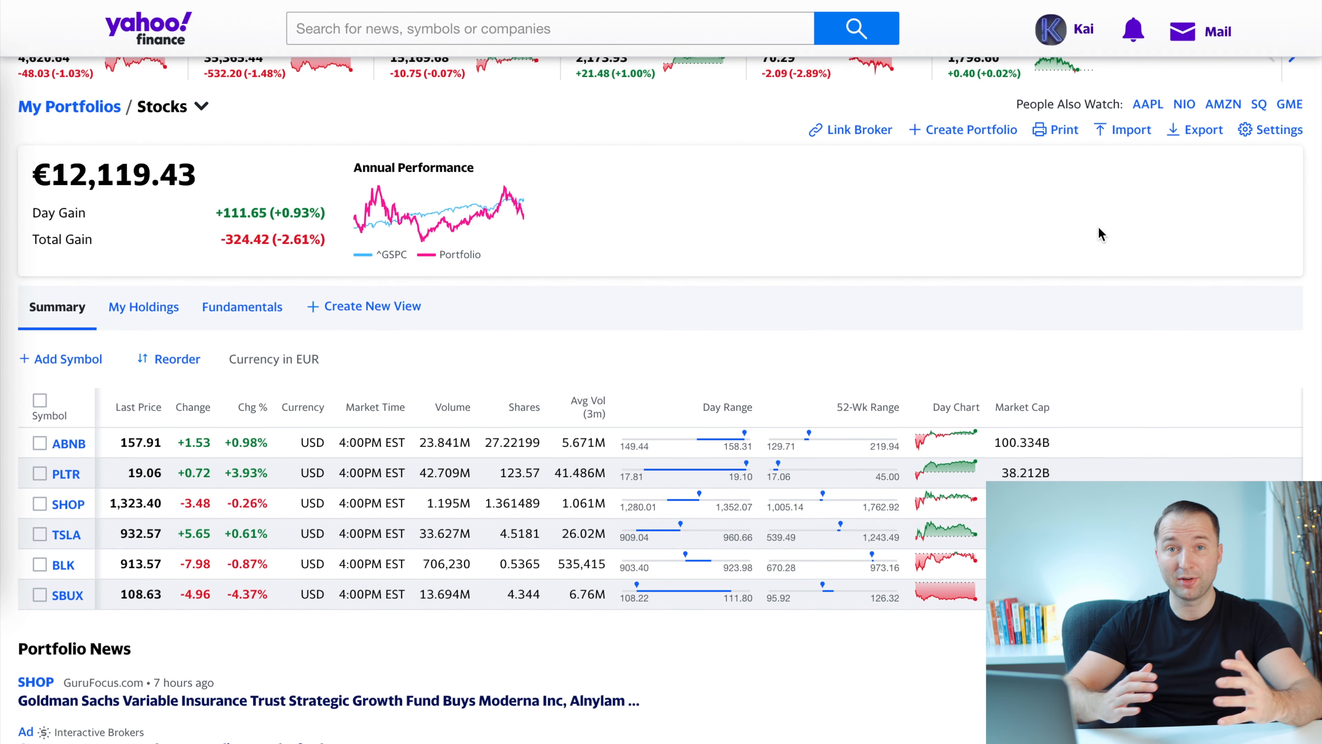
left_click(1138, 131)
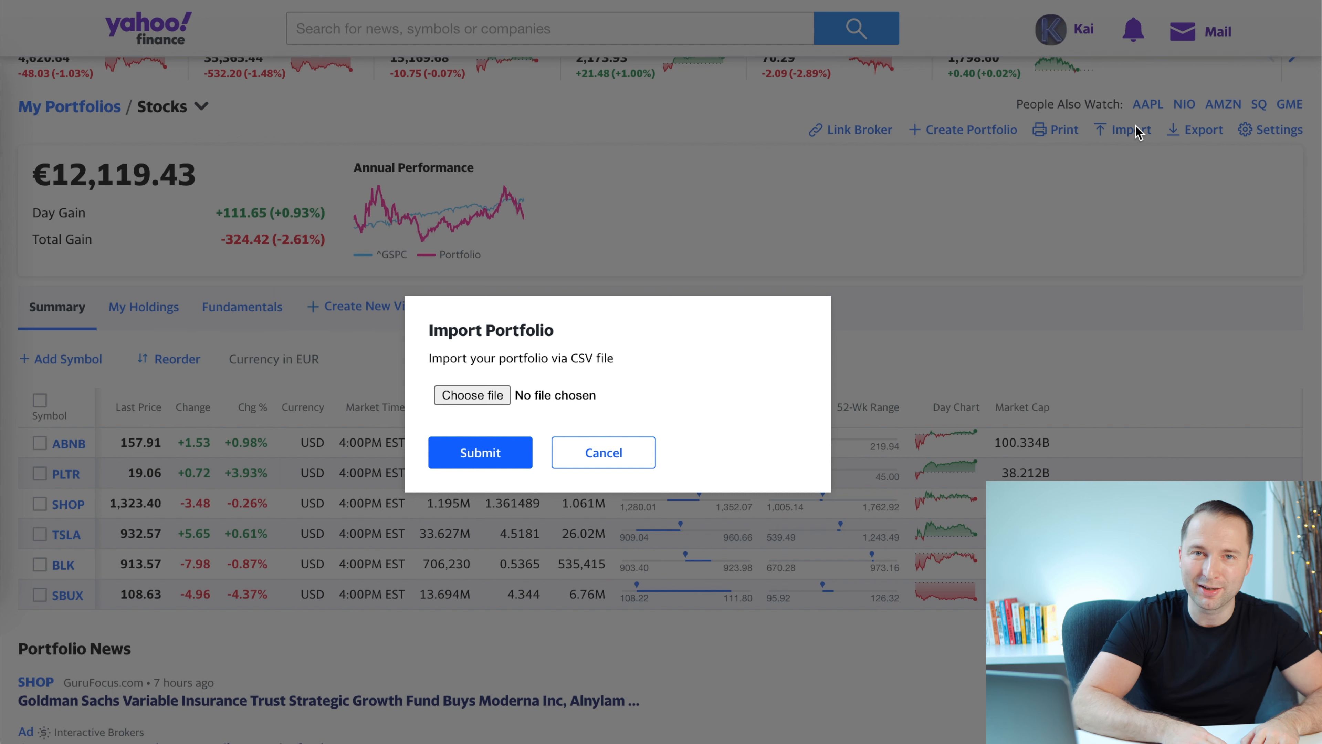
left_click(1053, 238)
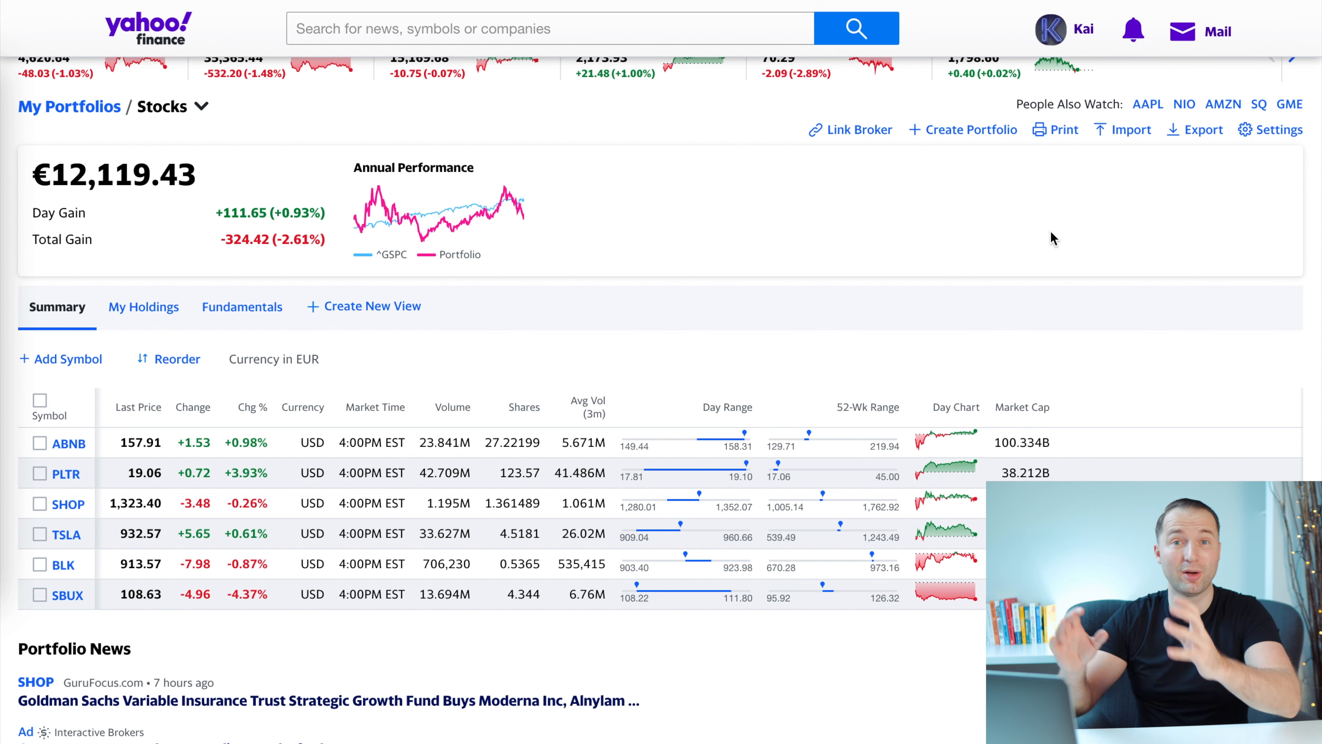
Export the Stocks portfolio as a CSV file and switch back to its holdings view.
left_click(1206, 137)
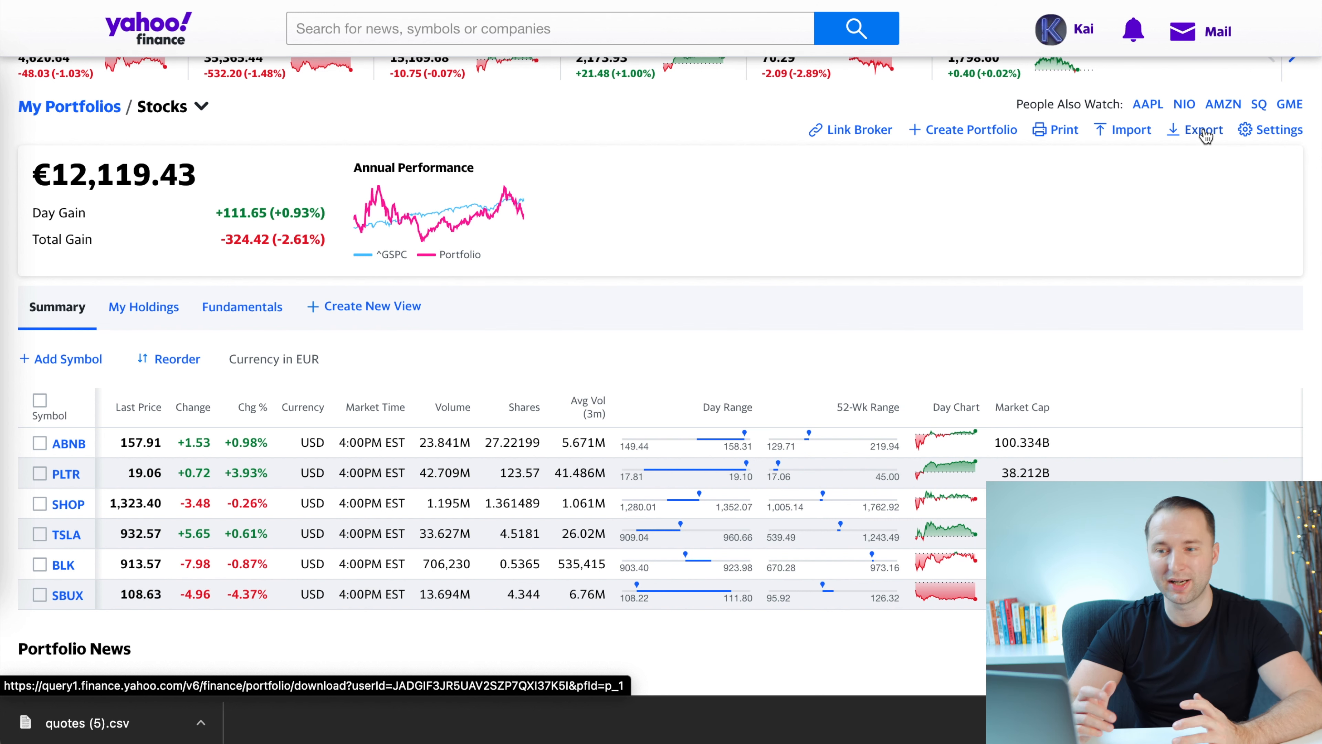
left_click(149, 434)
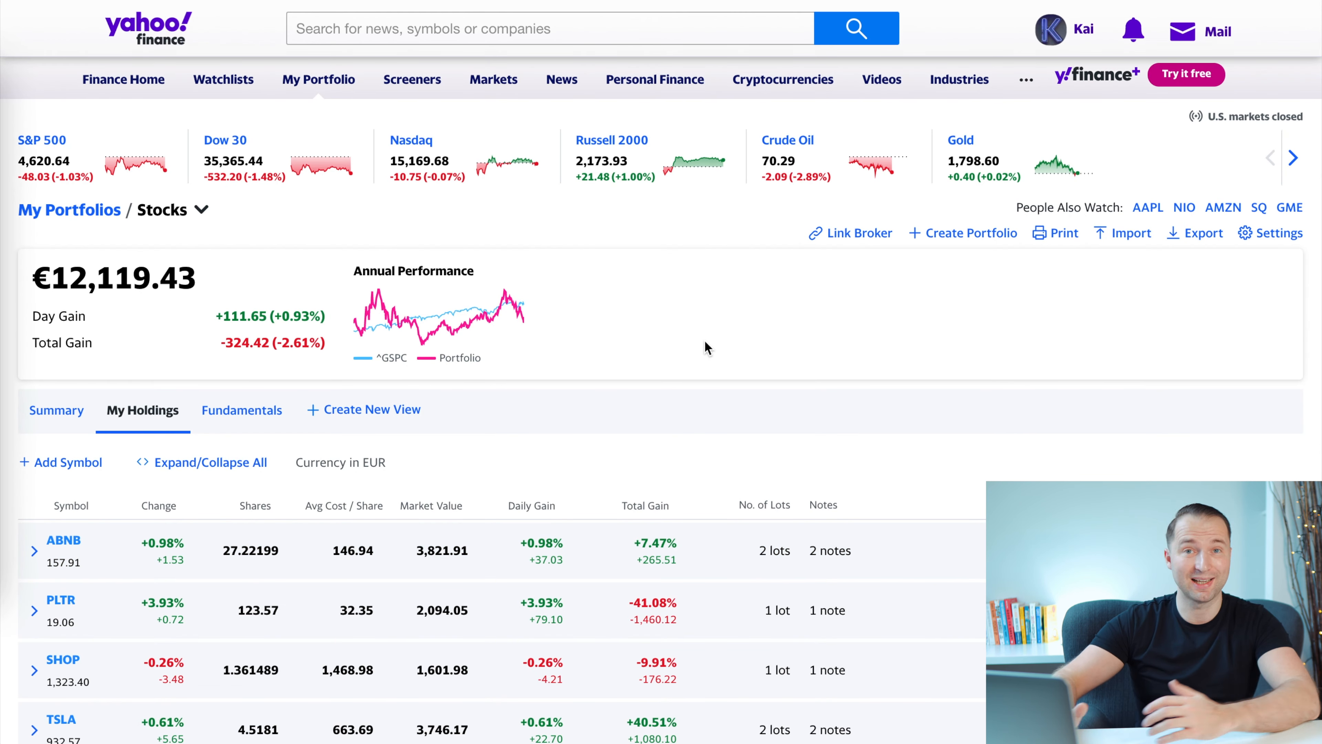
Open the ABNB quote from the holdings and examine its summary figures, news, earnings and analyst price targets.
left_click(64, 541)
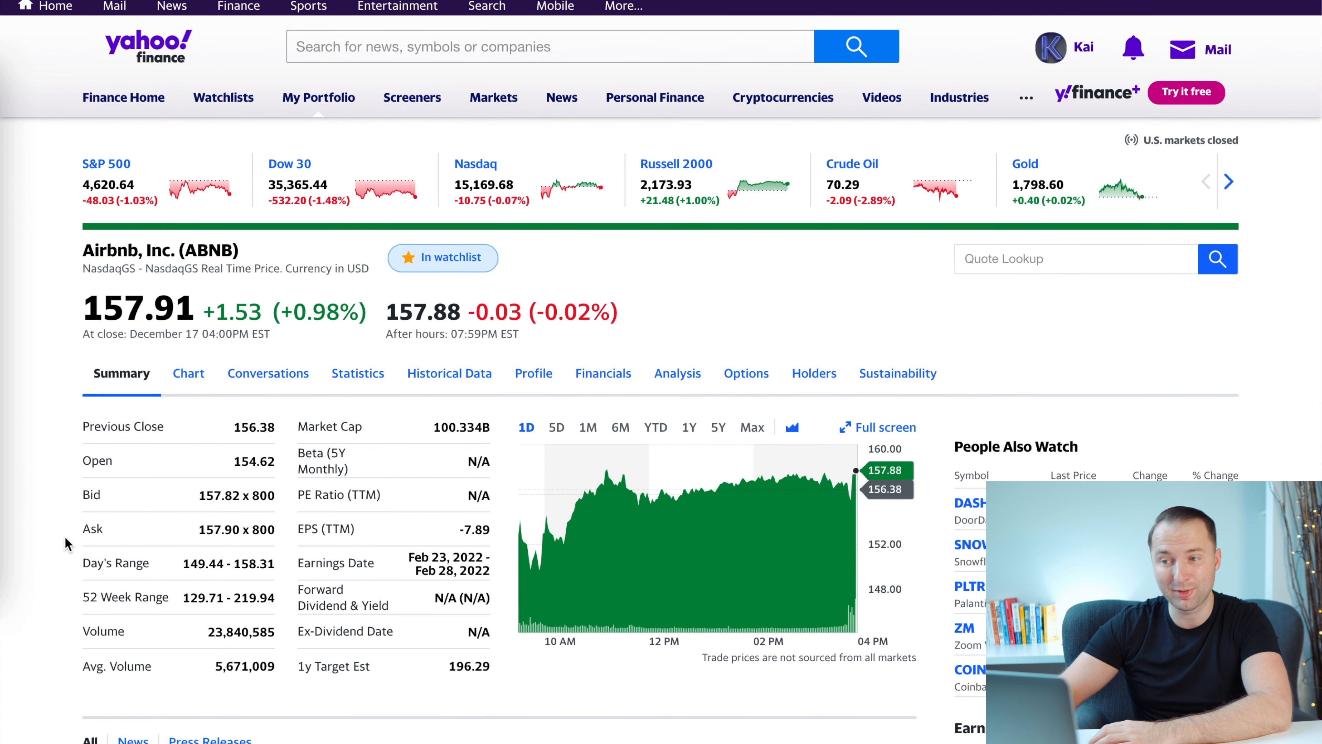
scroll(65, 543, "down", 3)
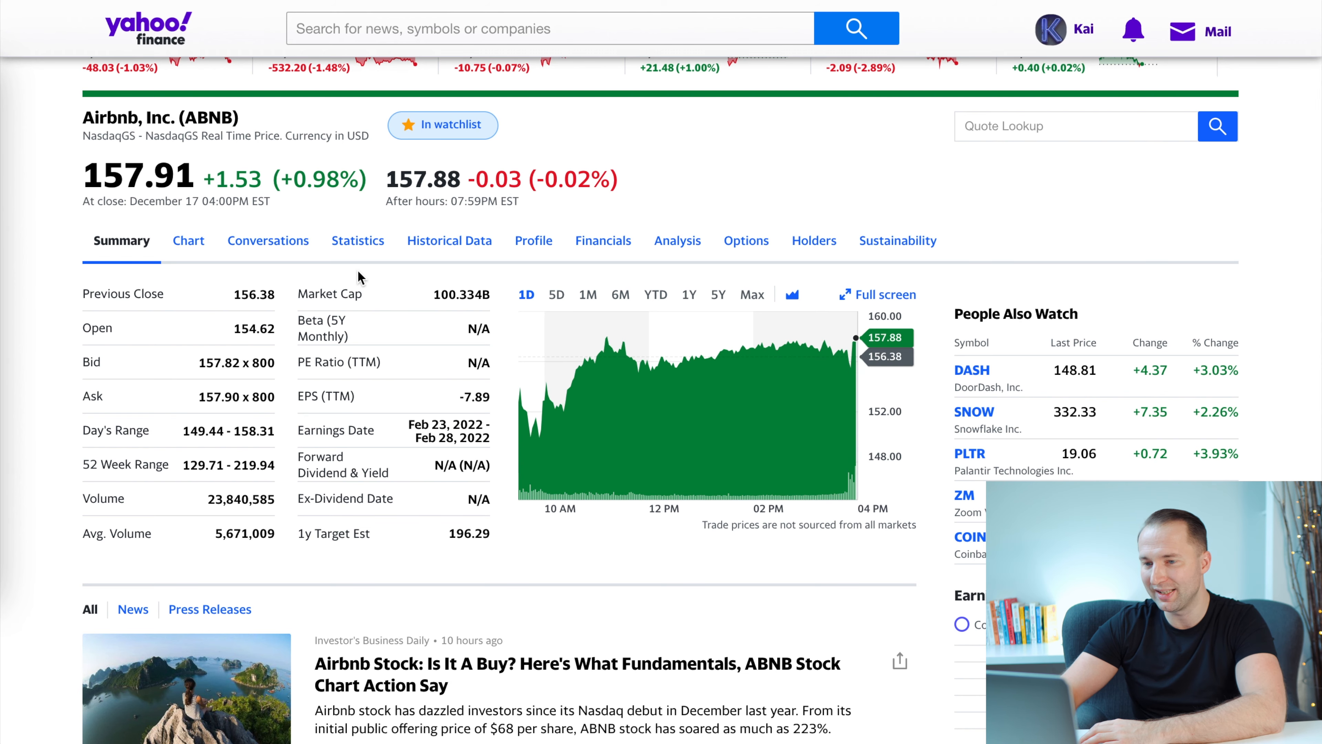
scroll(398, 529, "down", 6)
scroll(1264, 334, "up", 9)
scroll(1264, 336, "down", 10)
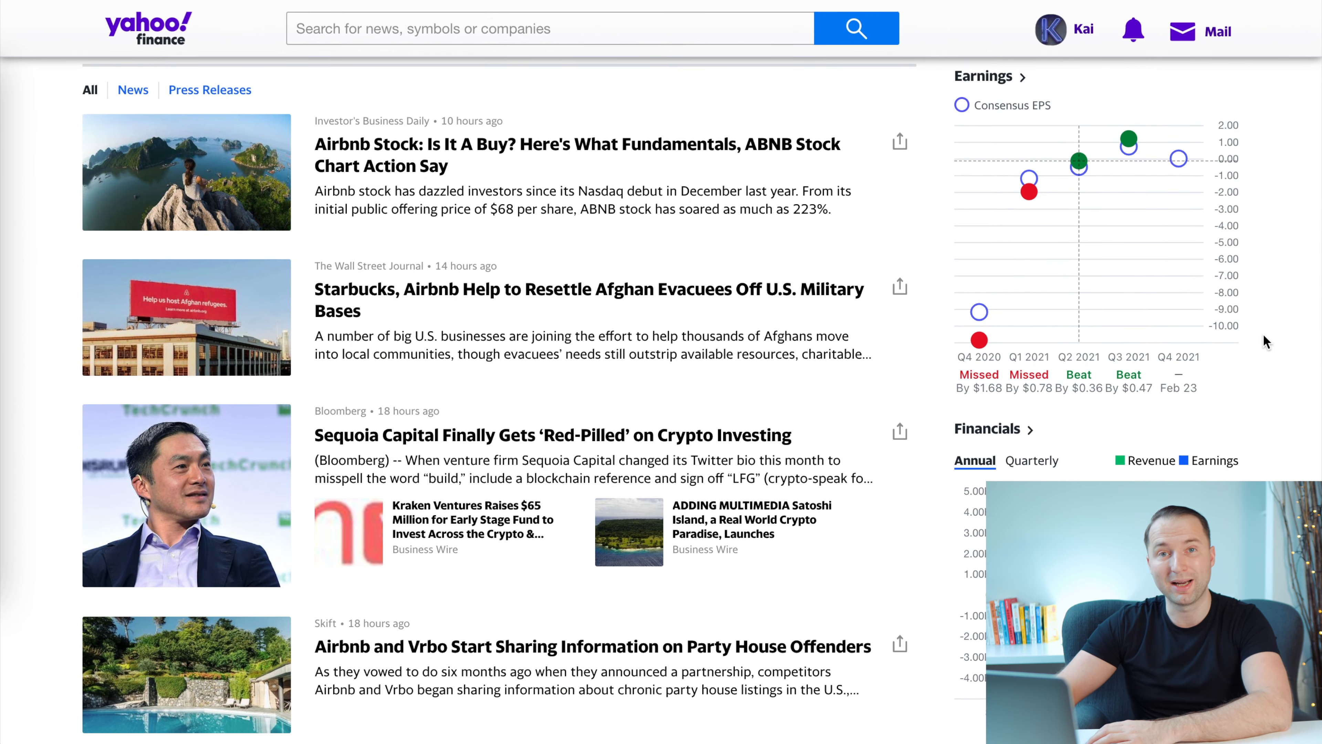
scroll(1263, 335, "down", 10)
scroll(1264, 335, "down", 7)
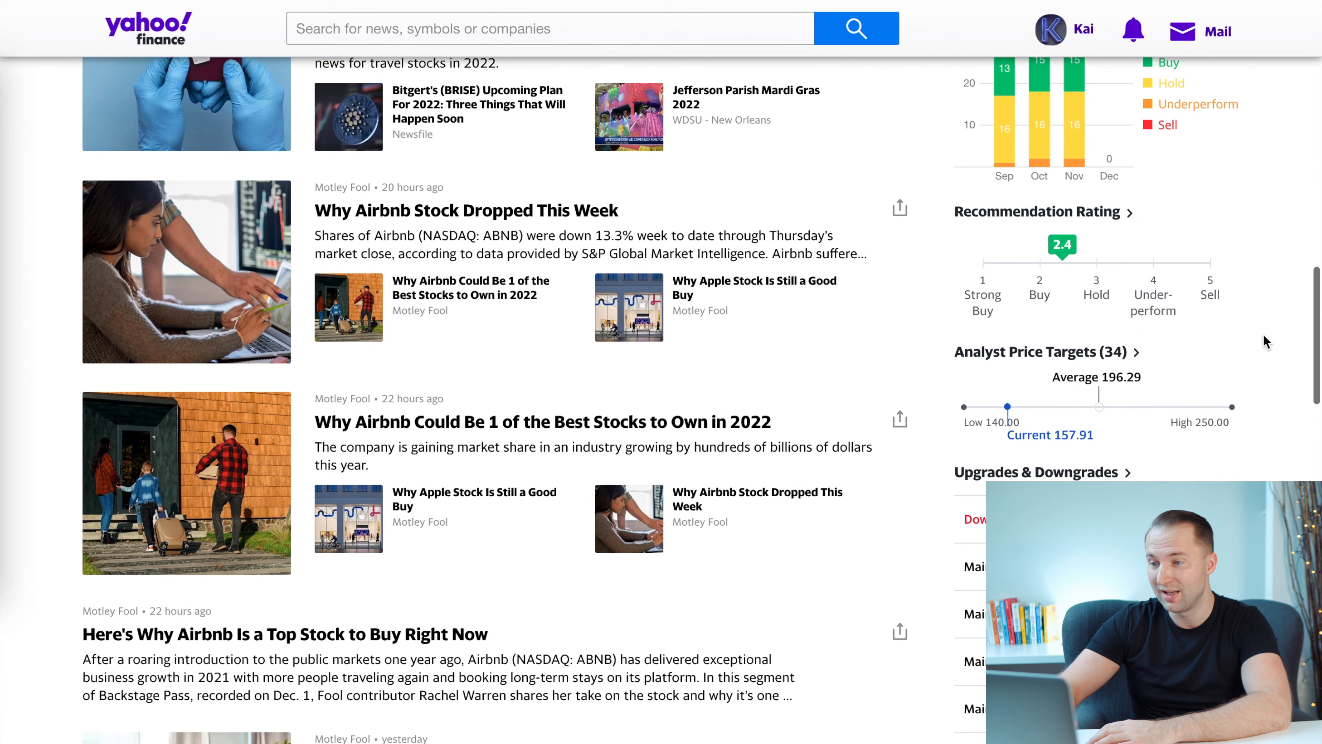
scroll(1264, 336, "up", 12)
scroll(1264, 334, "up", 8)
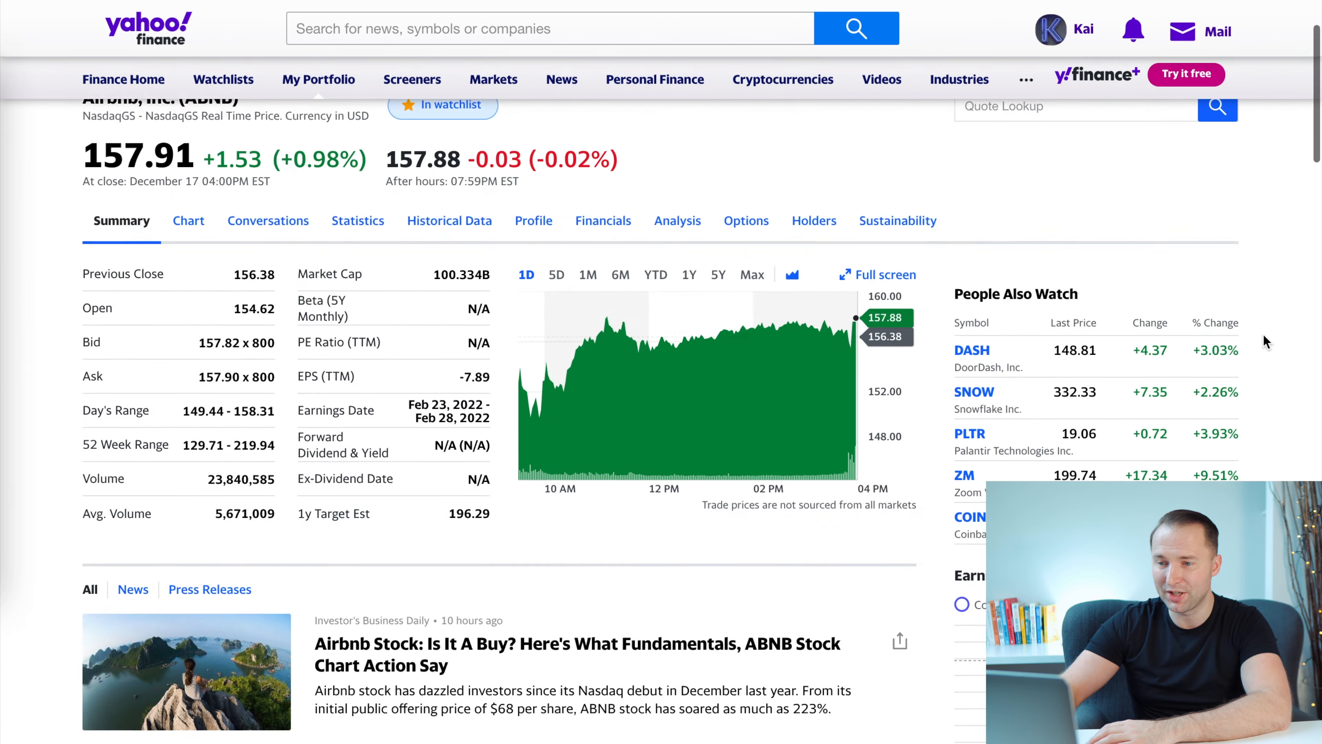
Look through Airbnb's Chart, Statistics, Historical Data and Profile pages.
left_click(188, 382)
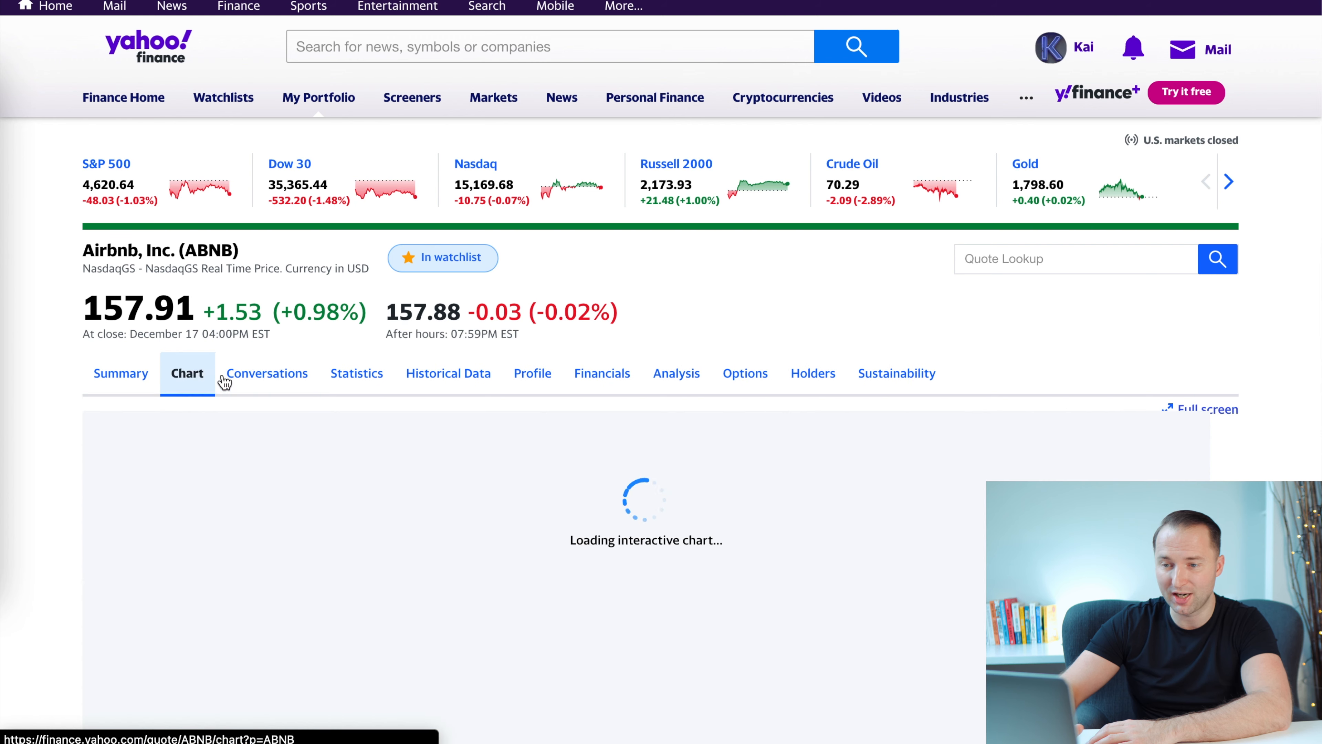
left_click(359, 385)
scroll(372, 389, "down", 2)
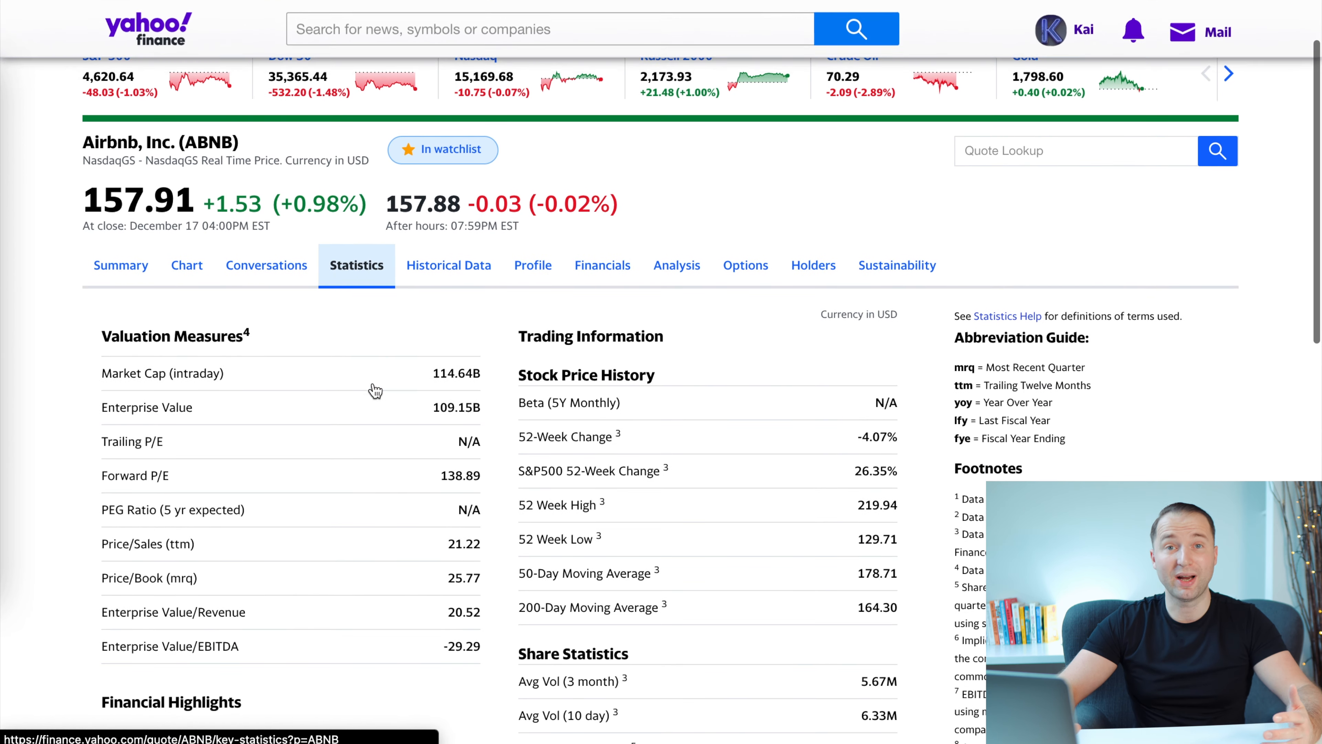
left_click(472, 268)
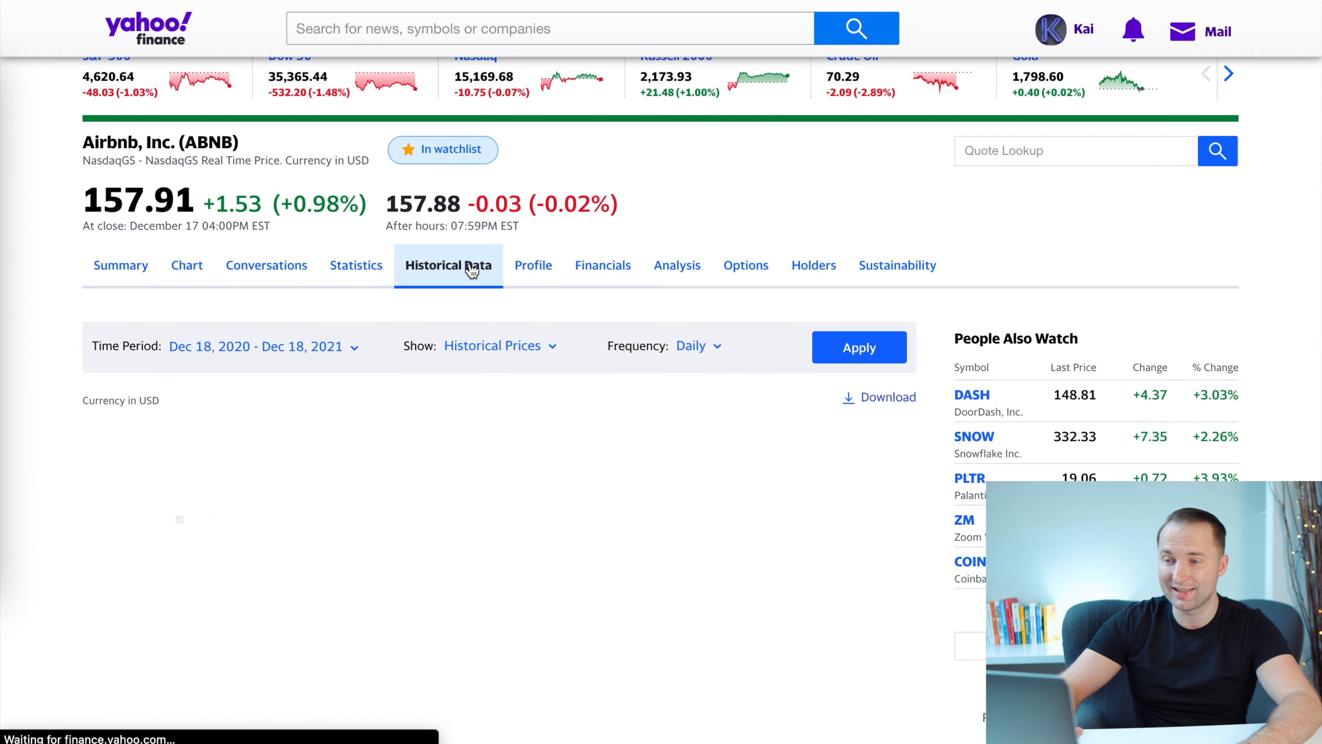
left_click(519, 270)
Look through Airbnb's Financials, Holders and Sustainability pages and return to the portfolios overview.
left_click(603, 373)
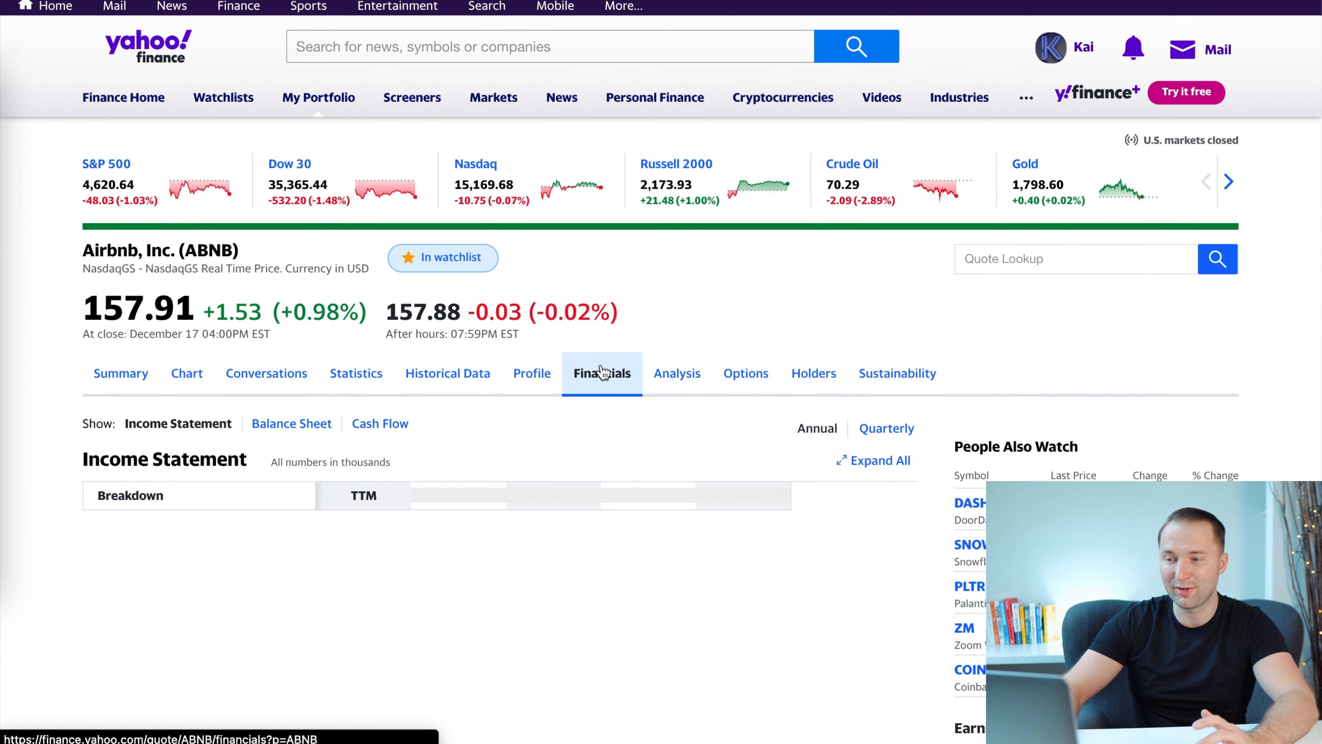
left_click(824, 384)
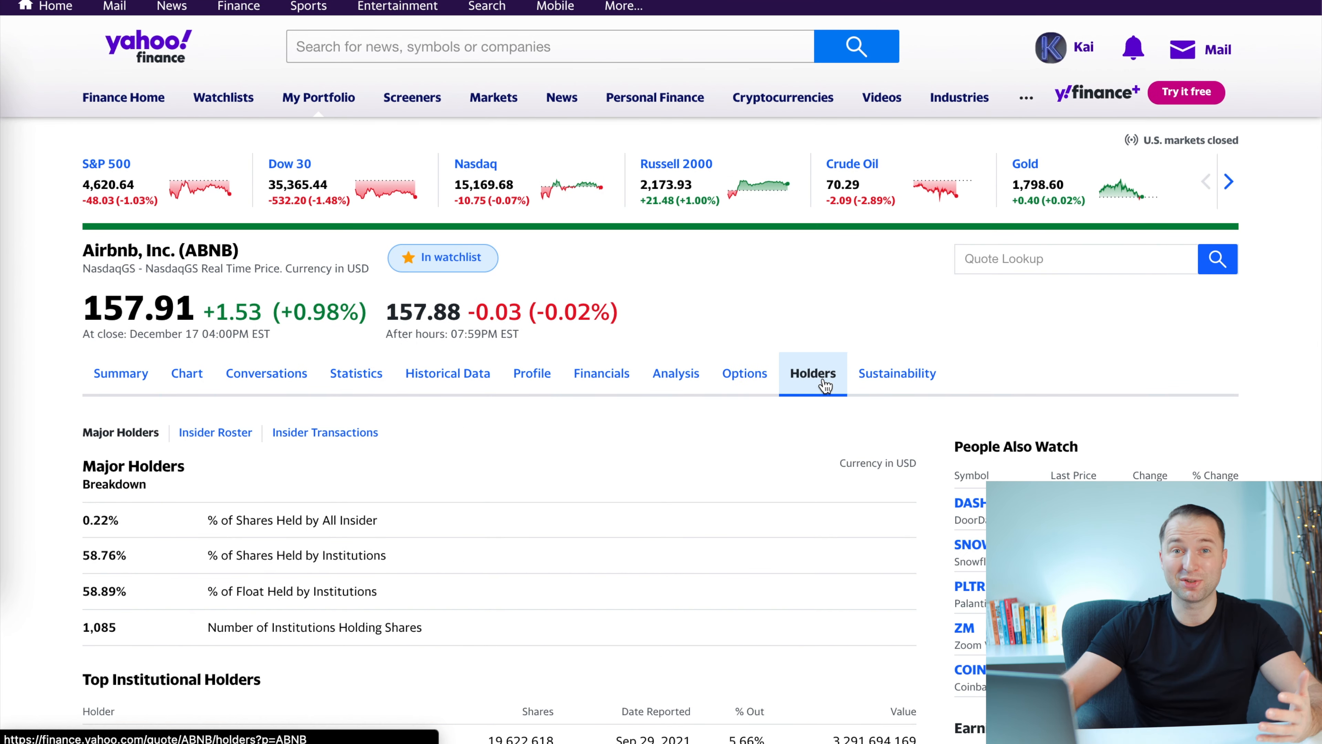
scroll(826, 386, "down", 1)
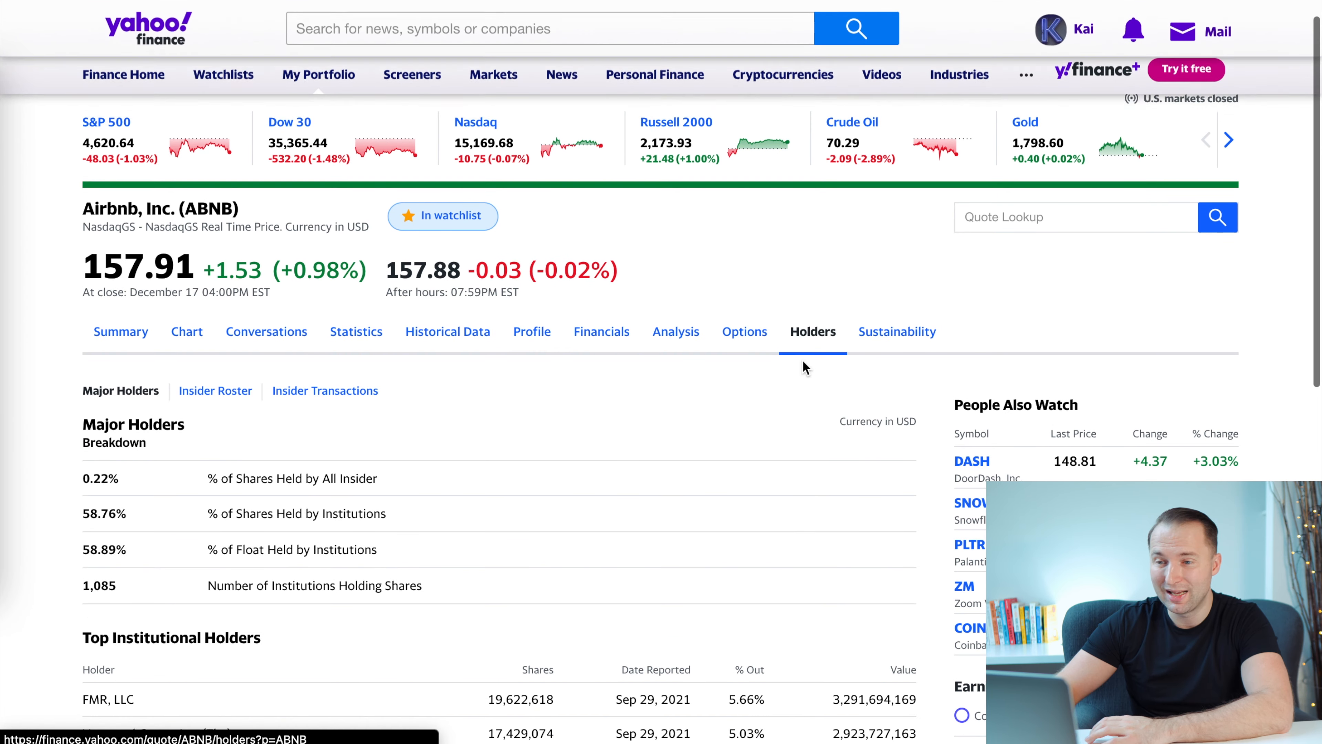
left_click(881, 345)
left_click(318, 97)
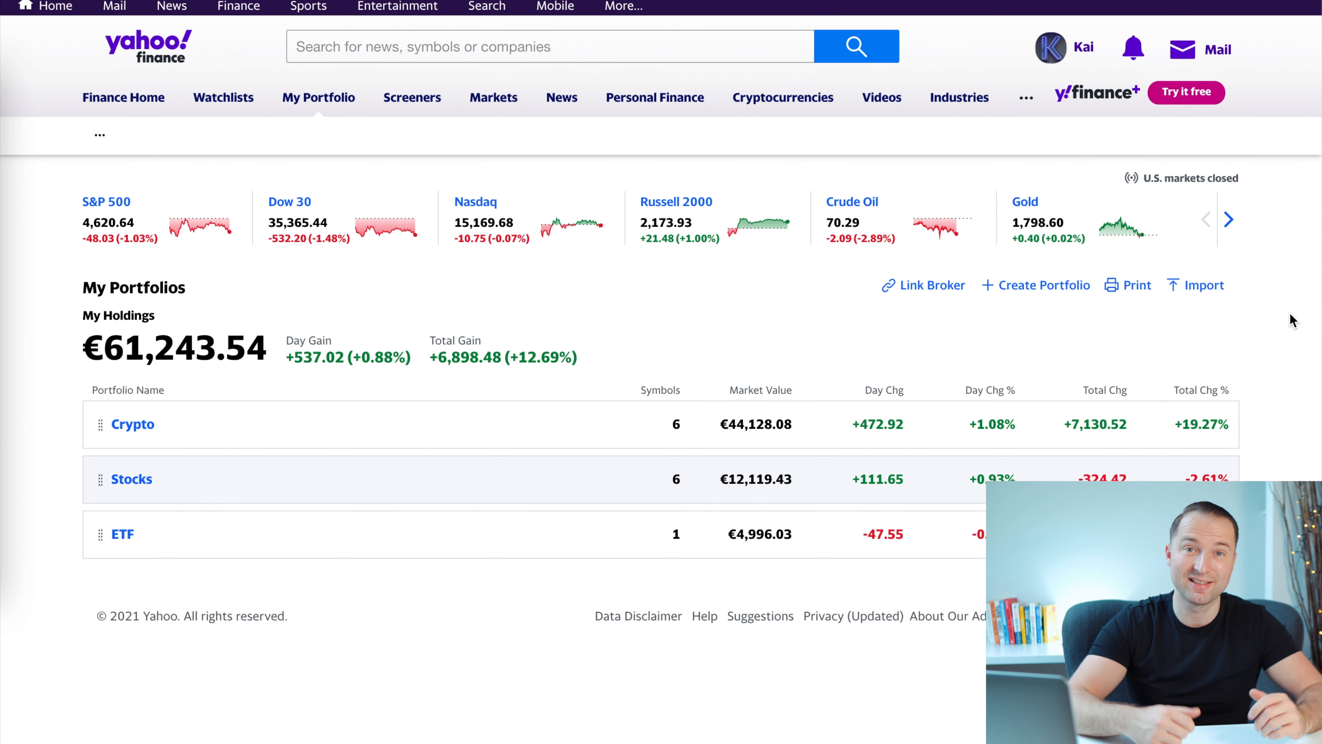